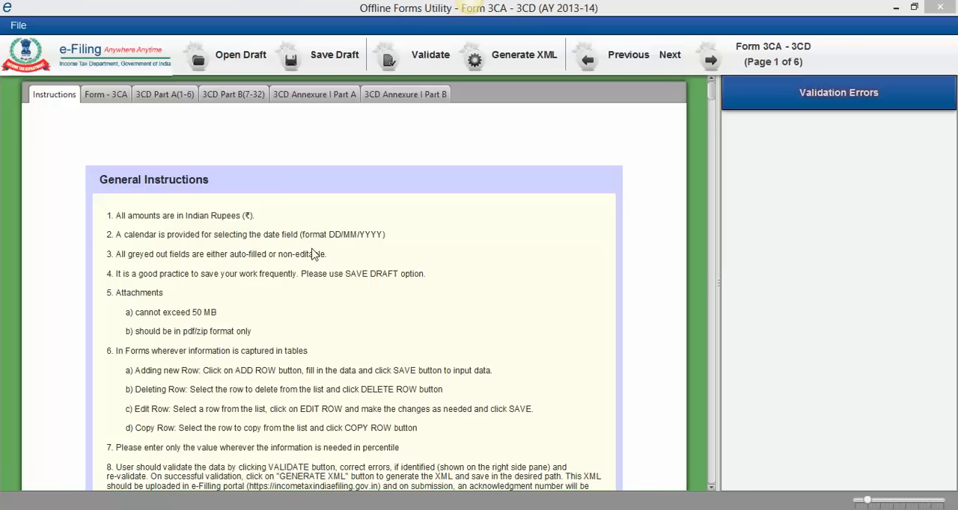
Step: Go to the Form 3CA page and set the reporting person in the opening statement to "I"
left_click(123, 98)
scroll(384, 179, "down", 1)
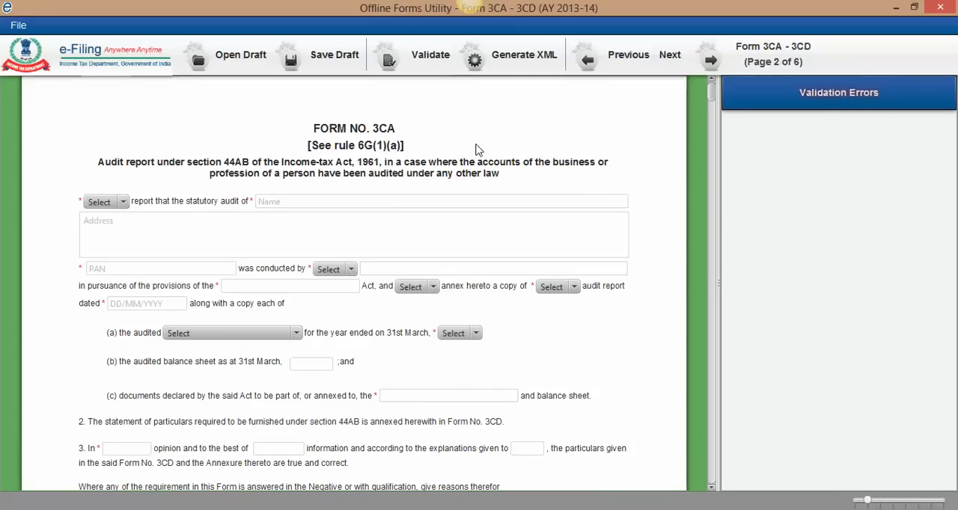
scroll(357, 197, "up", 1)
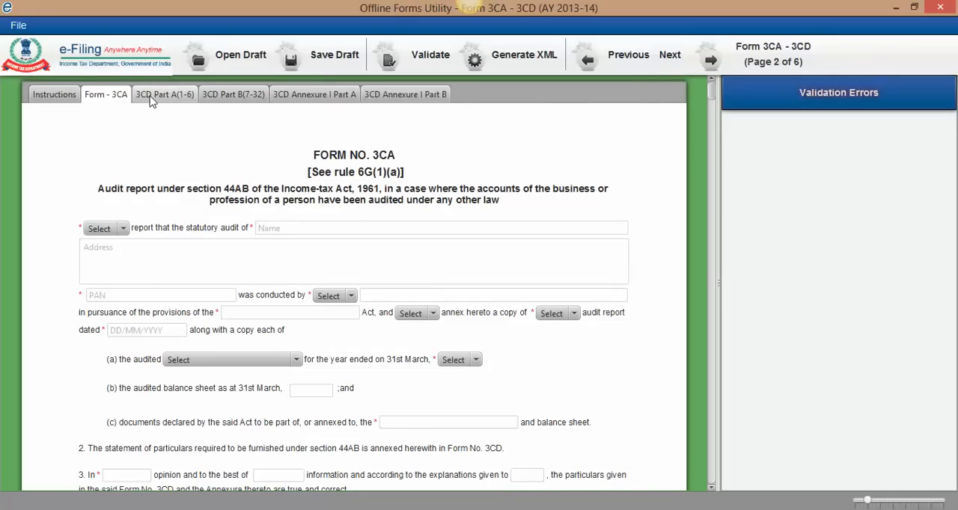
left_click(124, 229)
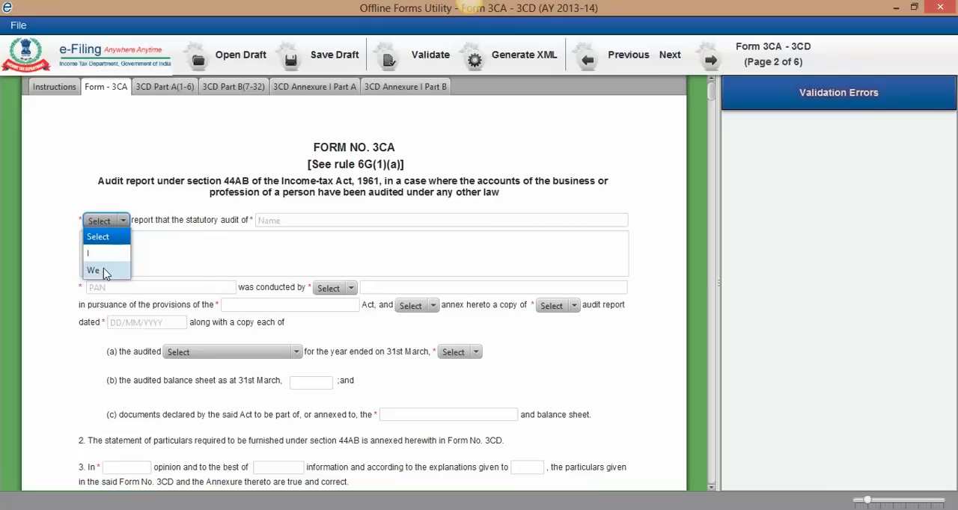
left_click(97, 253)
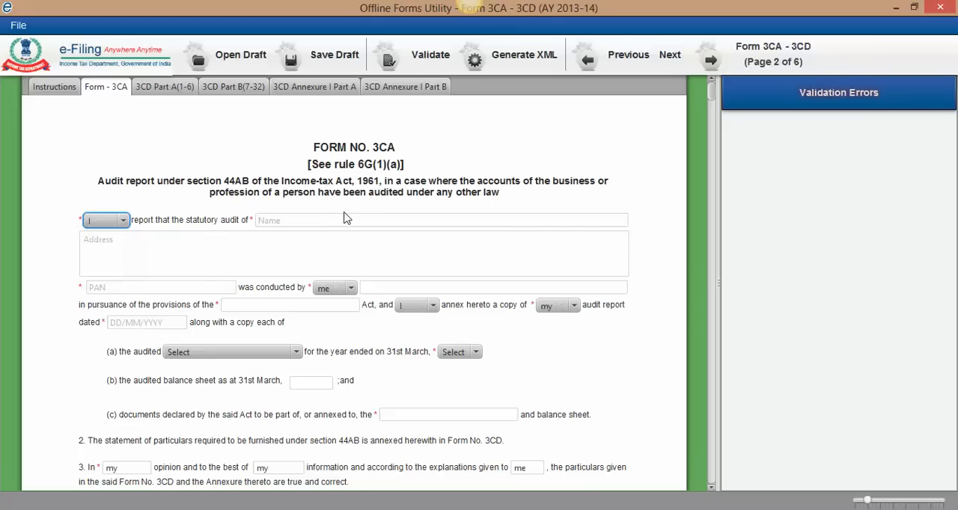
Step: Enter "M/s Learn With Lodhas Limited" as the name of the entity under statutory audit
left_click(346, 220)
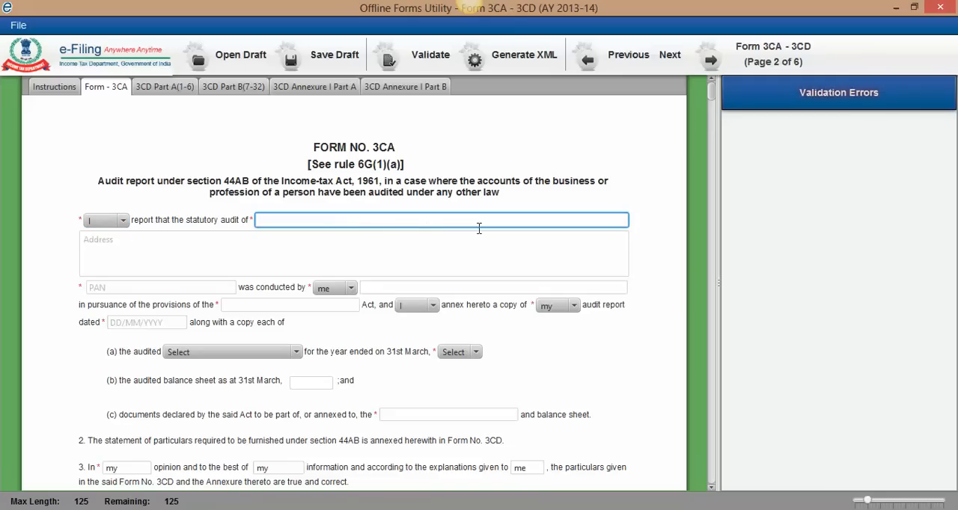
type("M/s Learn With Liodhas")
key("BackSpace")
key("BackSpace")
key("BackSpace")
key("BackSpace")
key("BackSpace")
type("odhas Limited")
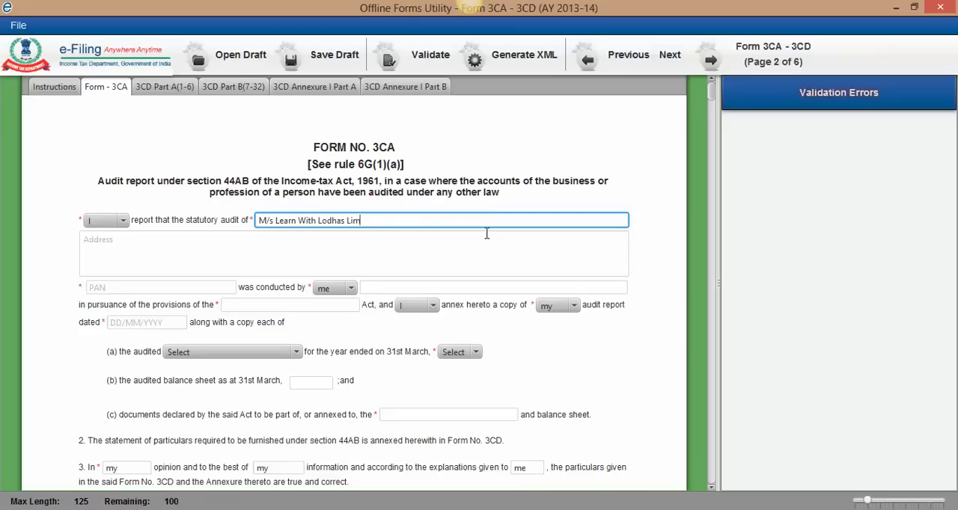
Step: Fill in the audited company's postal address
left_click(399, 236)
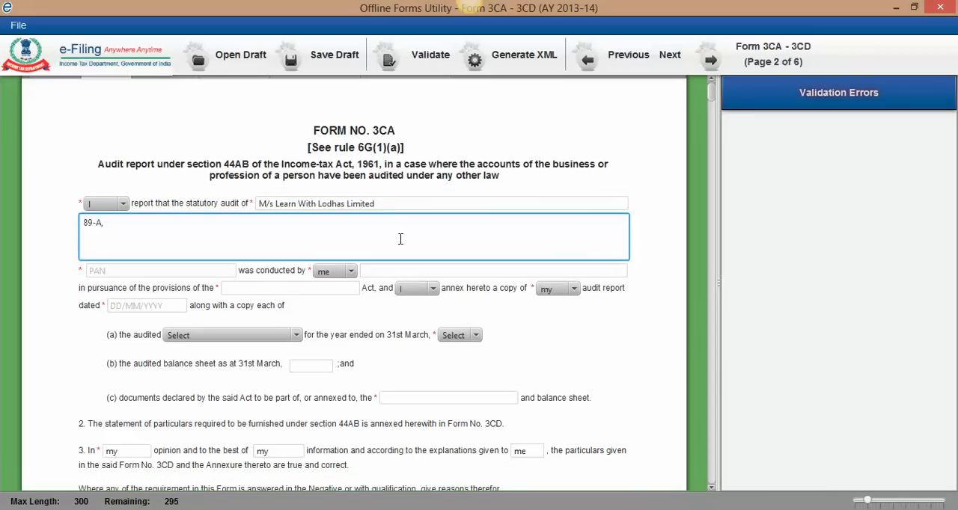
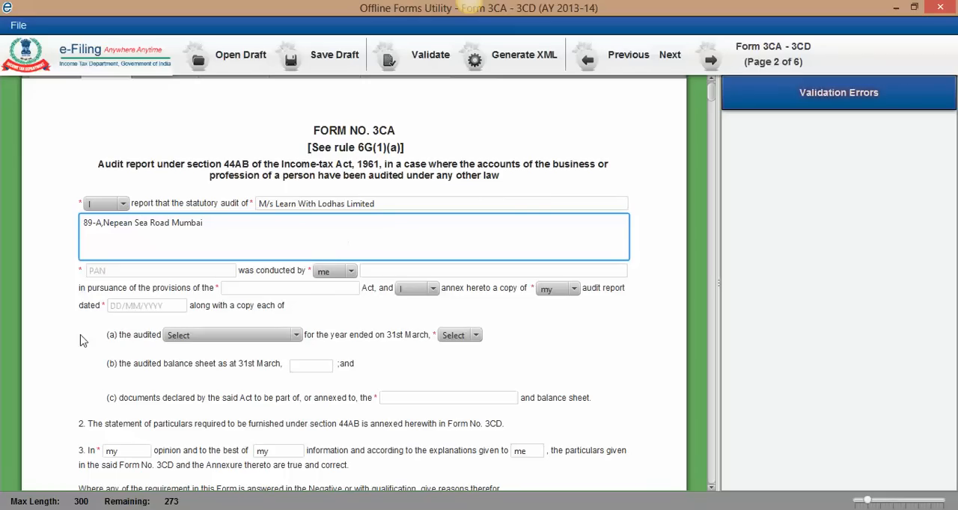
Step: Enter the company's PAN and the full name of the auditor who conducted the audit
left_click(122, 271)
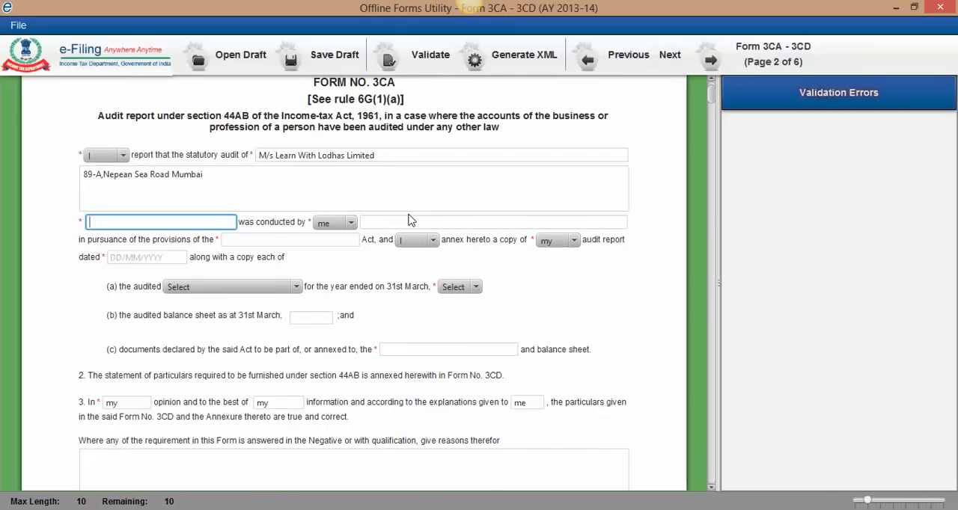
left_click(418, 223)
type("Sum")
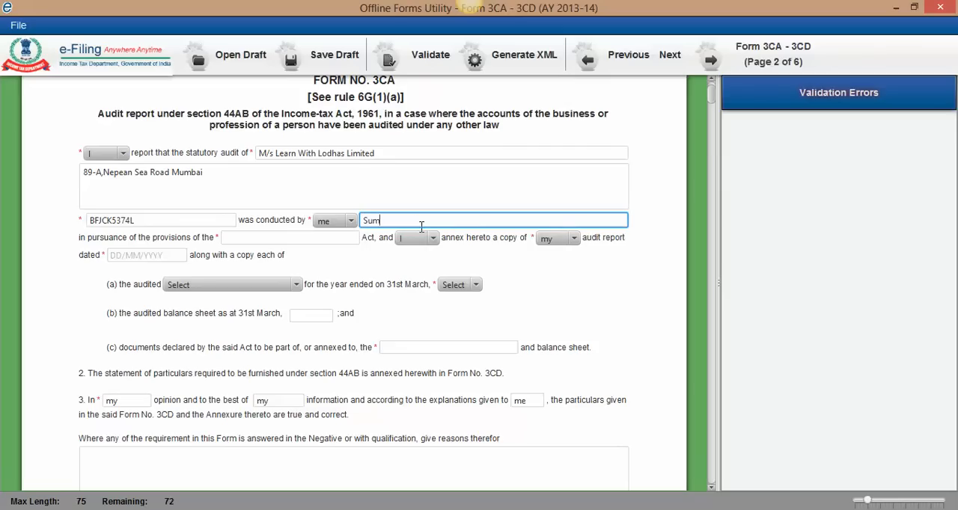
key("BackSpace")
key("BackSpace")
Step: Enter "Companies" as the Act under whose provisions the audit was conducted
left_click(263, 238)
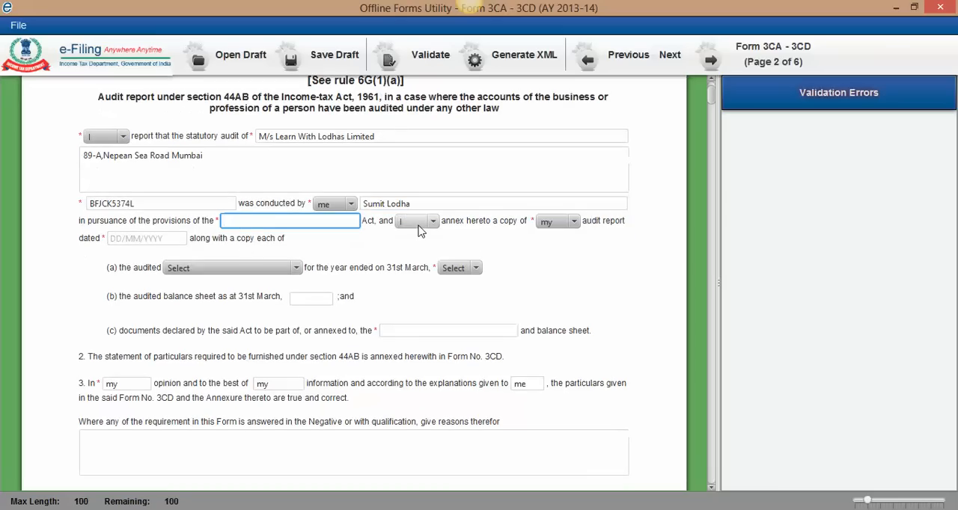
type("Companies Act")
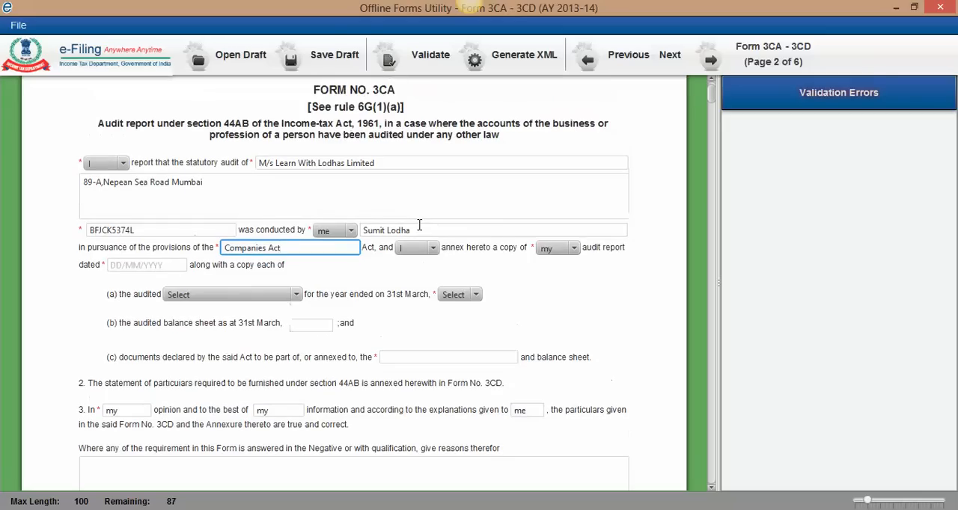
key("BackSpace")
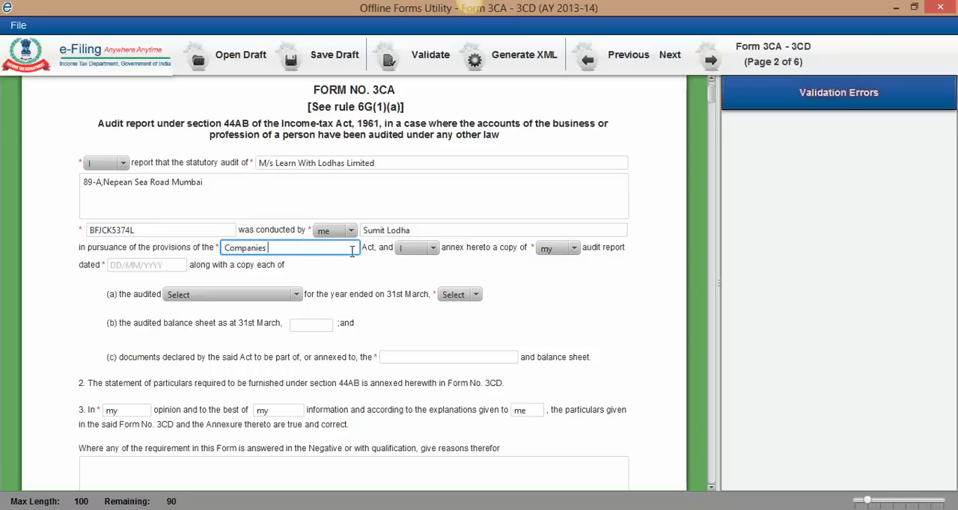
left_click(434, 250)
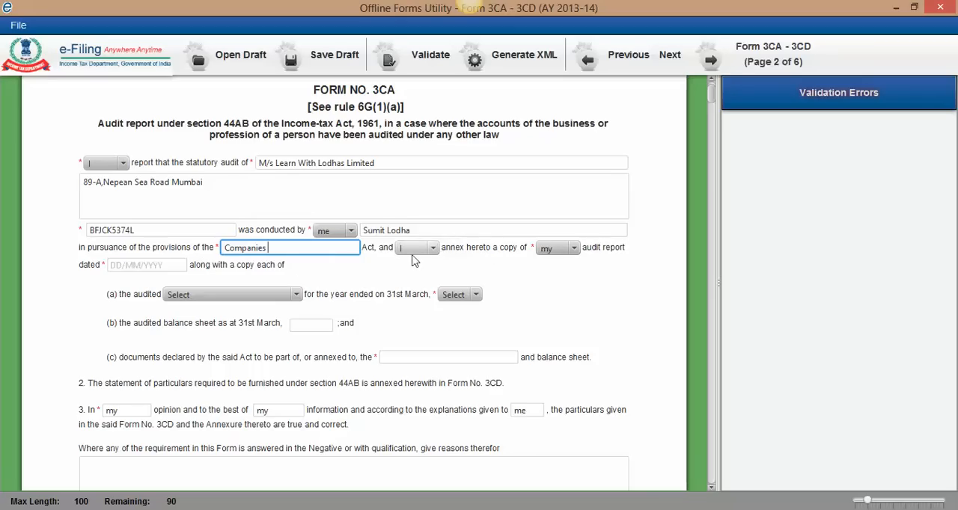
scroll(434, 251, "down", 1)
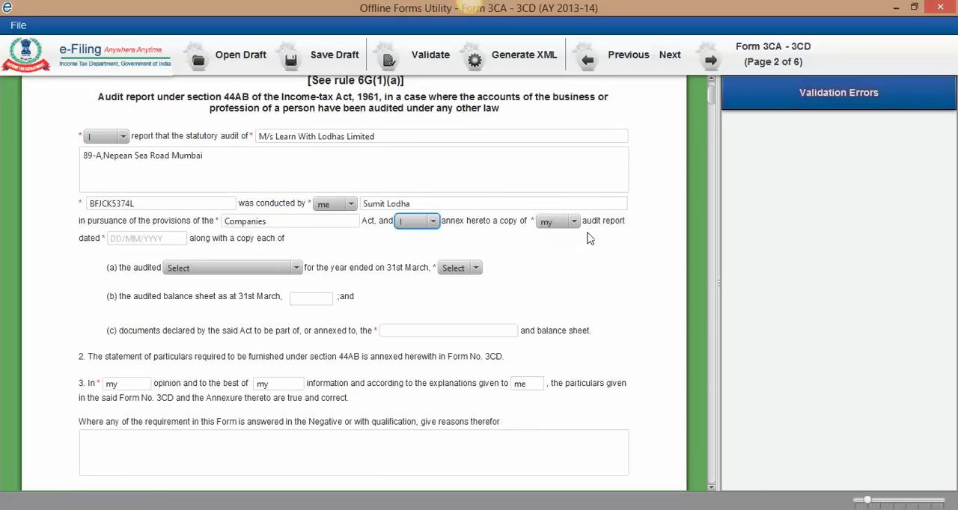
Step: Set the audit report date to 30/09/2013
left_click(139, 237)
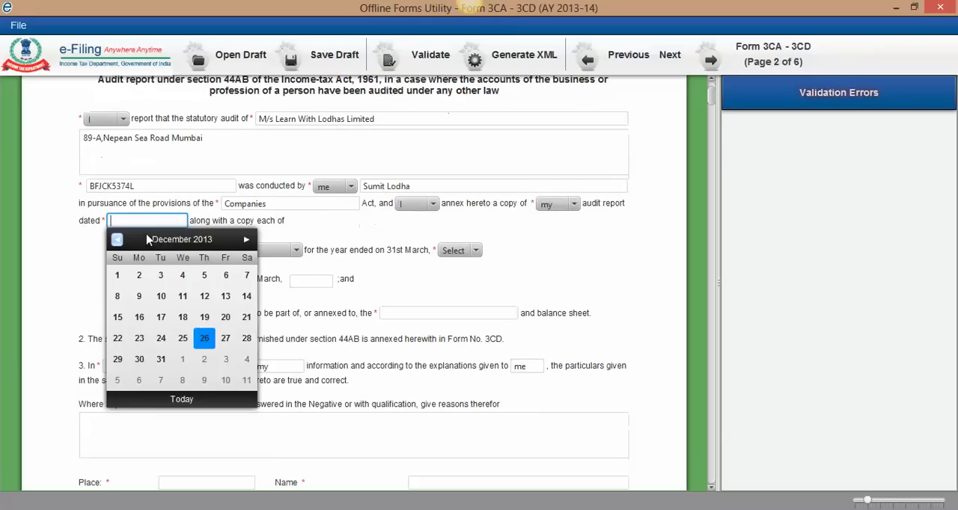
left_click(117, 241)
left_click(117, 240)
left_click(117, 240)
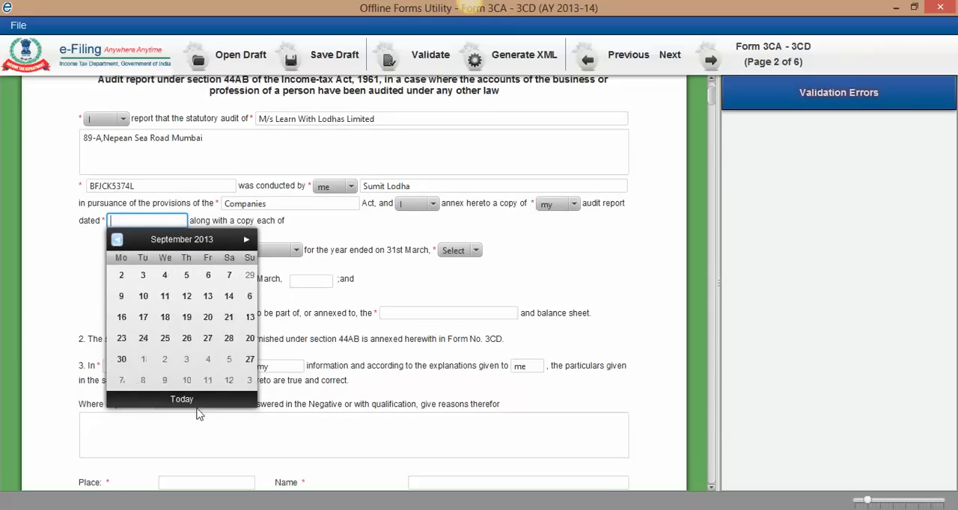
left_click(138, 359)
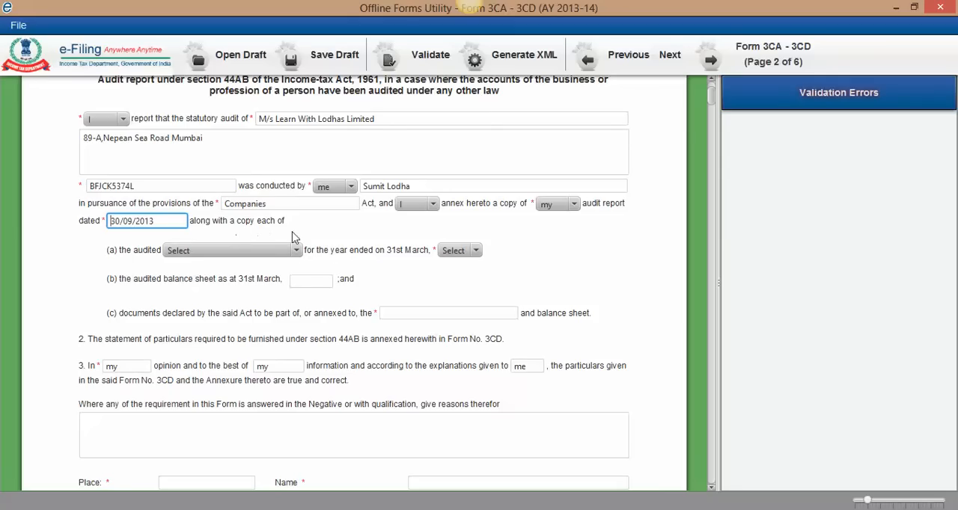
Step: Choose "Profit and loss account" as the audited statement and 2013 as the year ended on 31st March
left_click(277, 251)
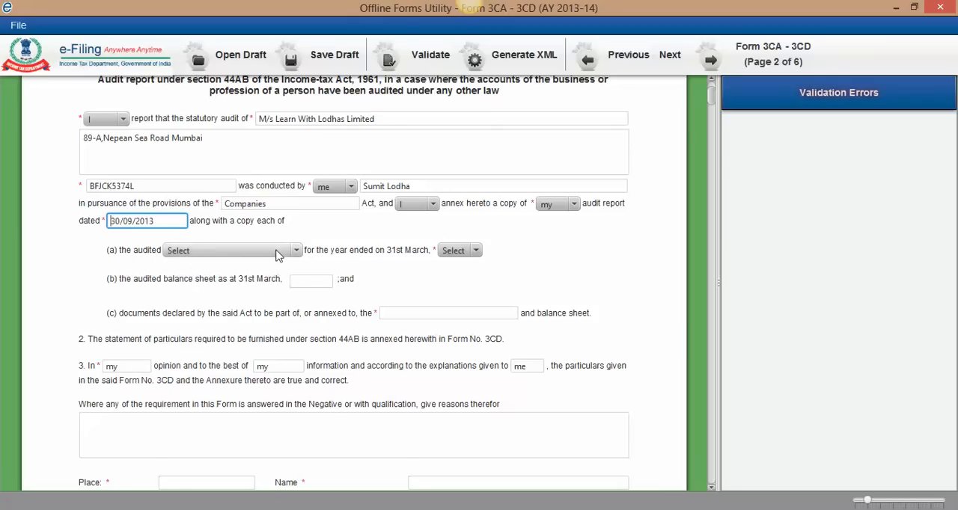
scroll(278, 255, "down", 1)
left_click(283, 223)
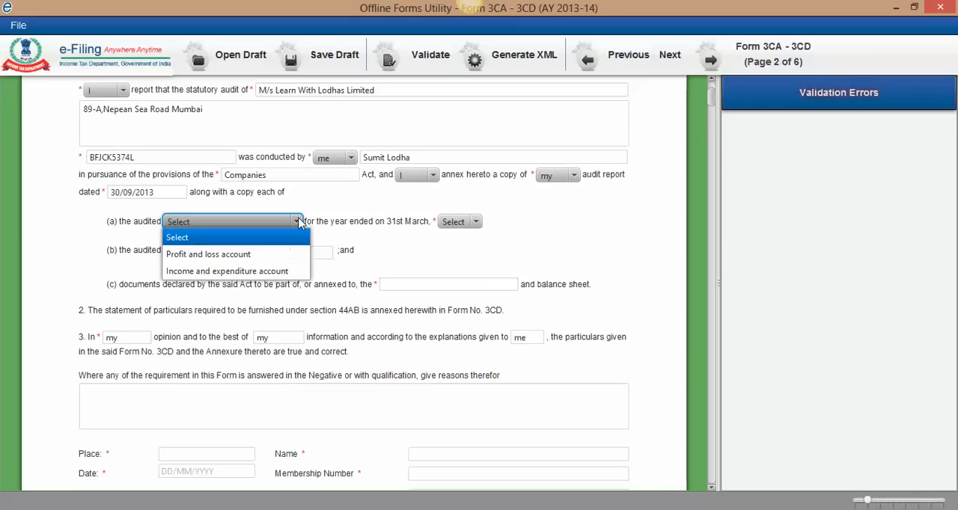
left_click(250, 255)
left_click(475, 223)
left_click(463, 254)
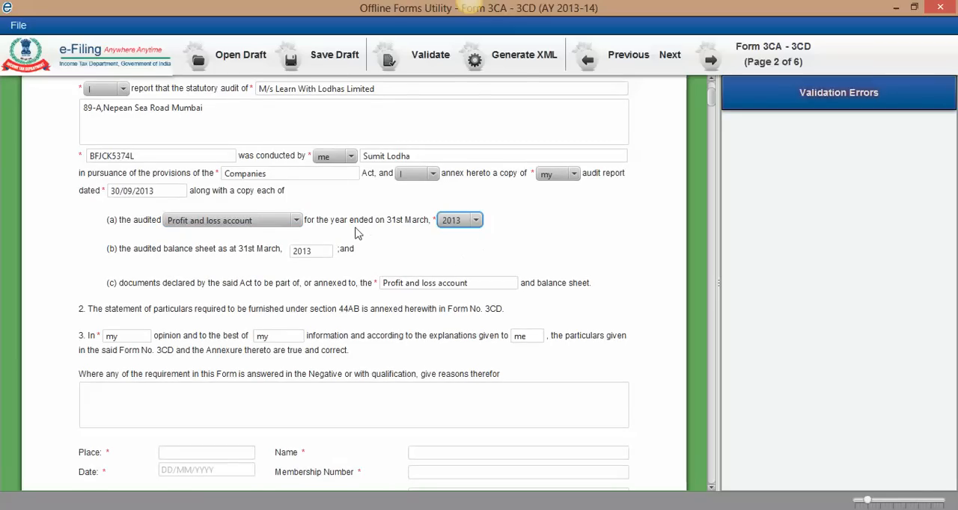
Step: Give "The Company has not maintained books of accounts in proper format." as the reason for negative or qualified answers
scroll(283, 259, "up", 1)
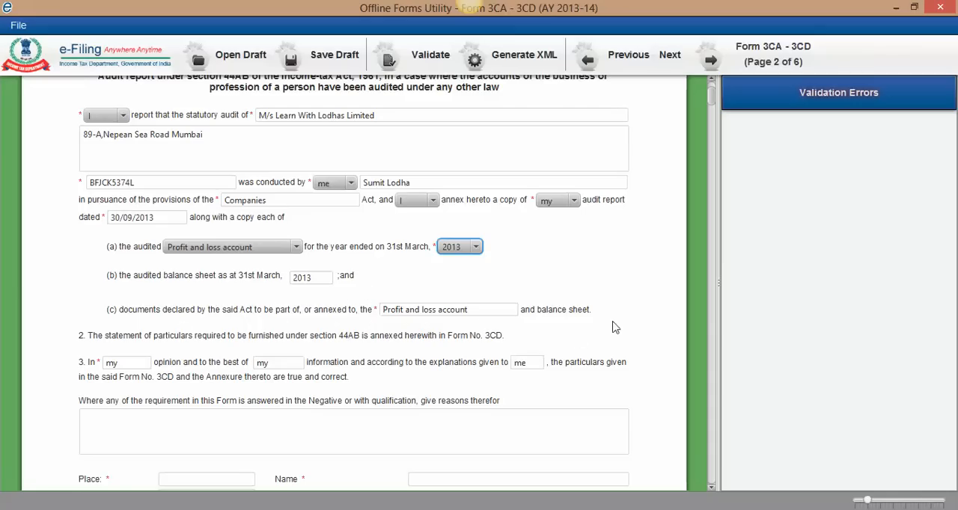
scroll(503, 262, "down", 1)
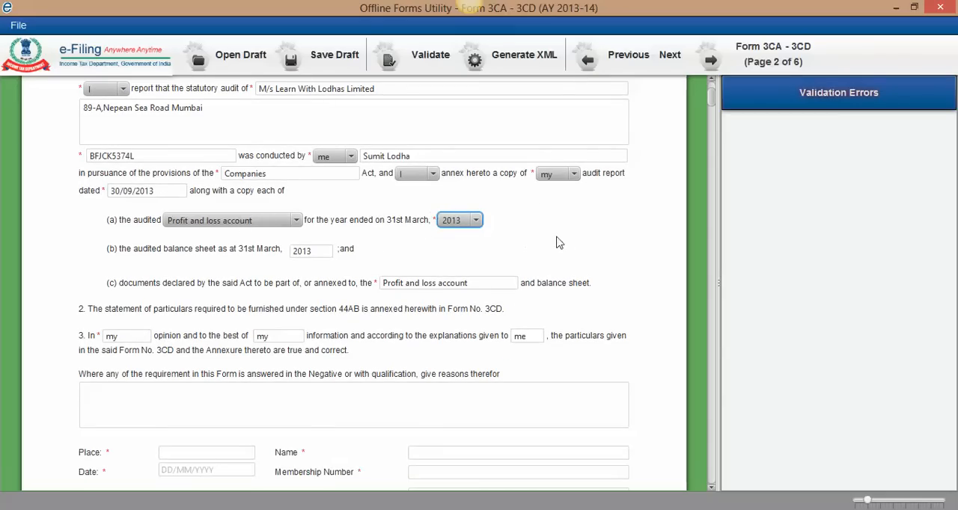
scroll(270, 224, "down", 1)
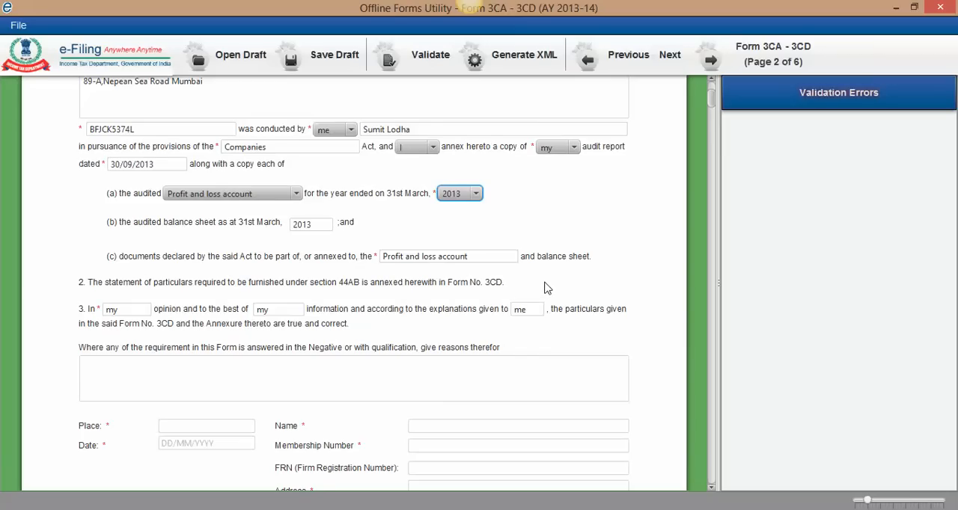
scroll(544, 288, "up", 1)
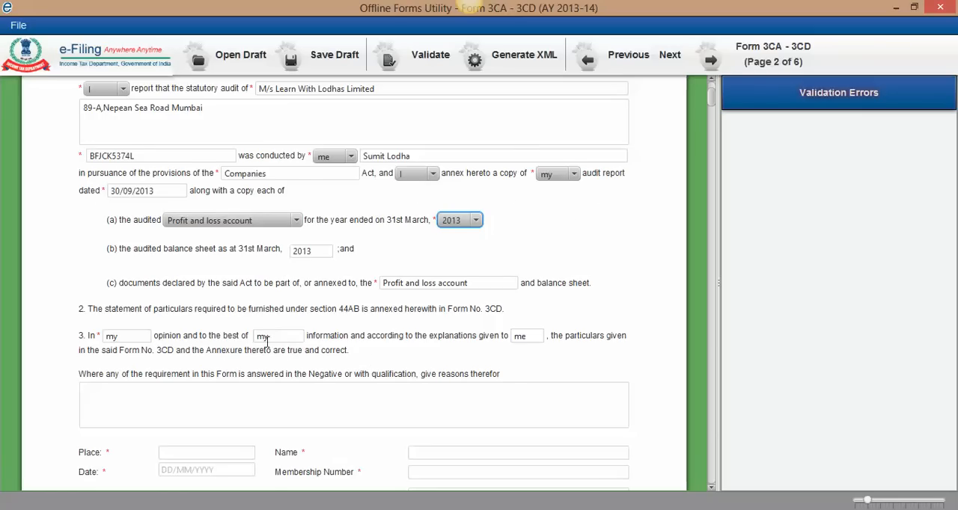
scroll(217, 344, "down", 1)
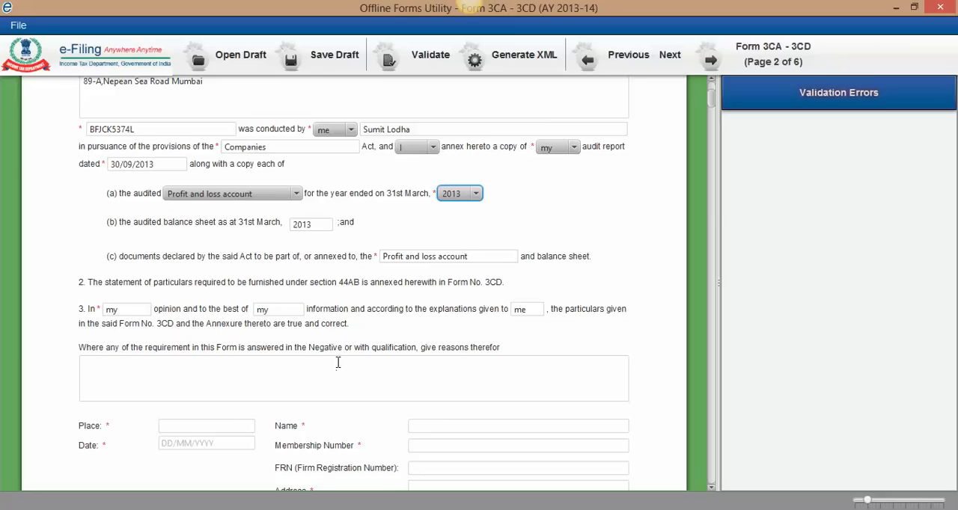
left_click(185, 368)
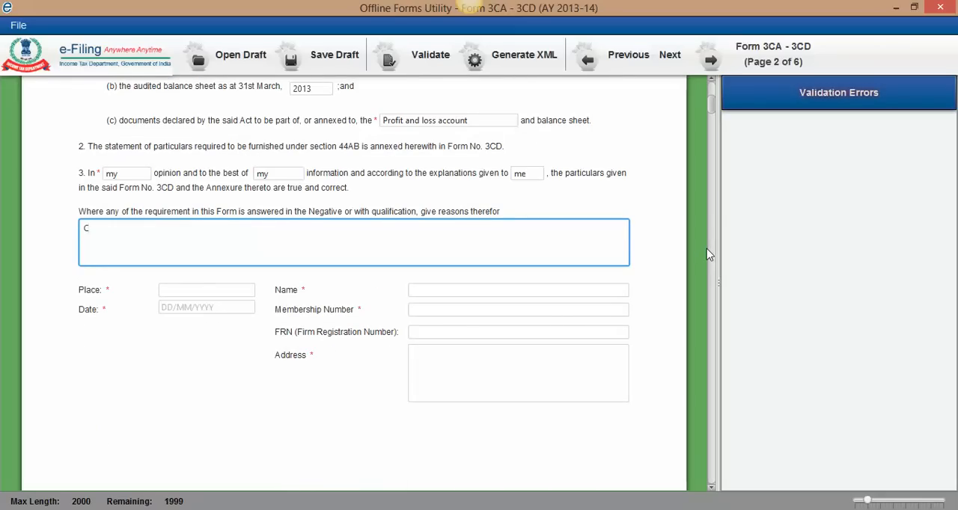
type("The")
key("BackSpace")
key("BackSpace")
key("BackSpace")
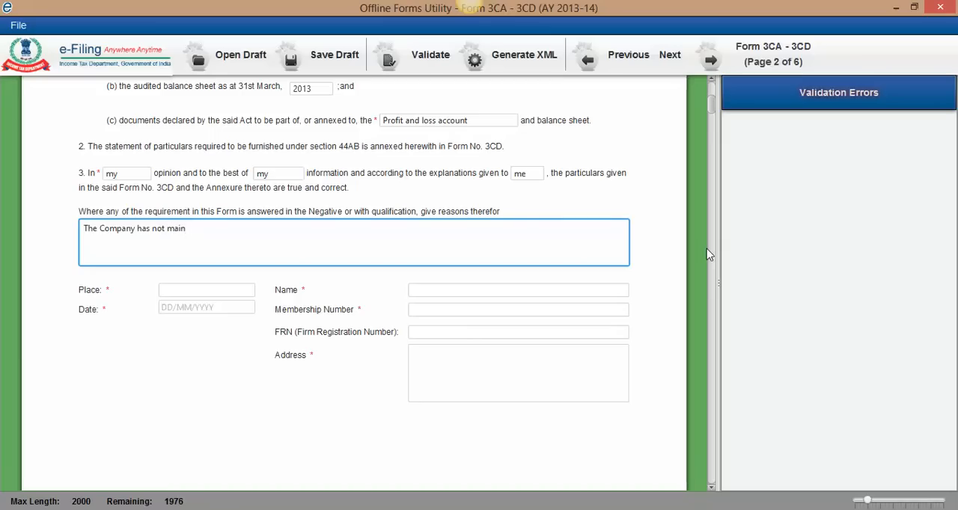
type("ed books of accounts ")
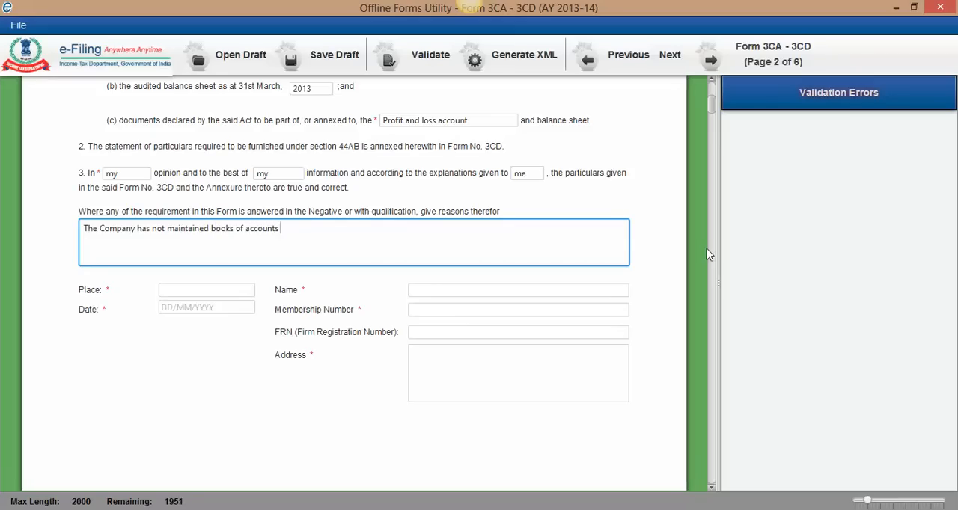
type("in proper format.")
Step: Set the signing place to Mumbai and the signing date to 26/12/2013
left_click(211, 292)
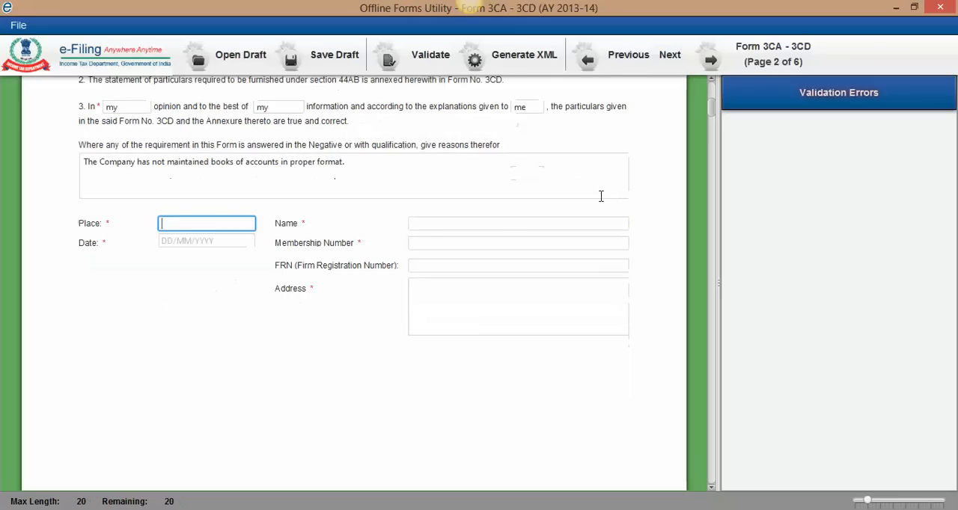
type("Mumbai")
left_click(188, 242)
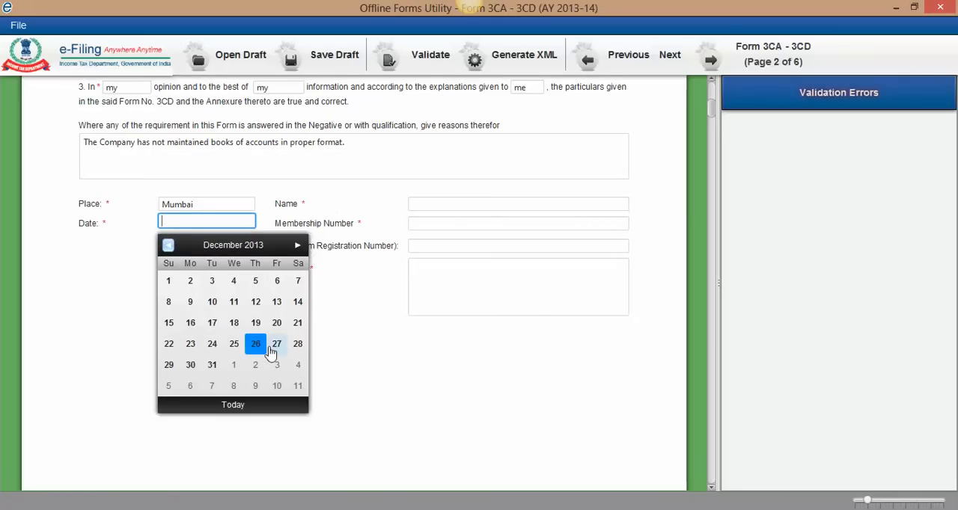
left_click(255, 346)
Step: Enter the auditor's full name in the signature section
left_click(456, 206)
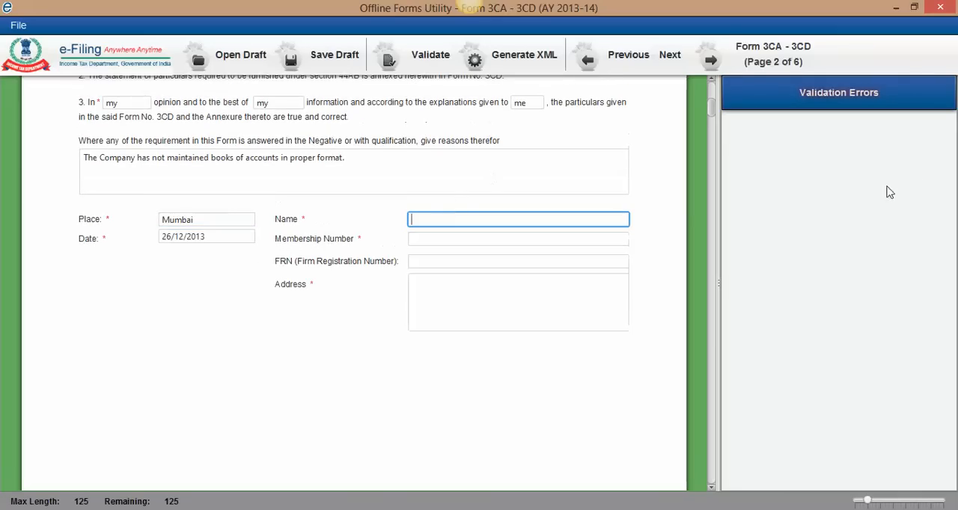
Step: Enter the auditor's membership number and the firm registration number in the signature section
left_click(504, 238)
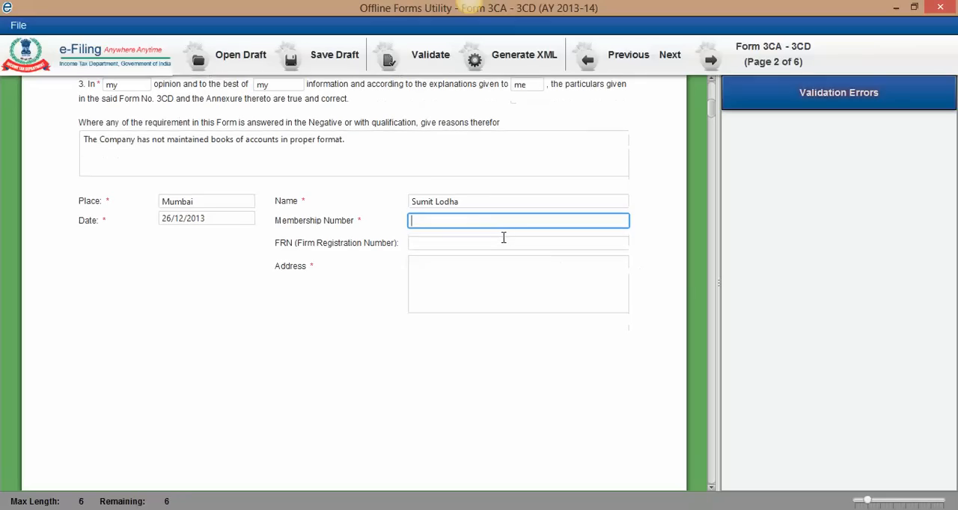
left_click(502, 242)
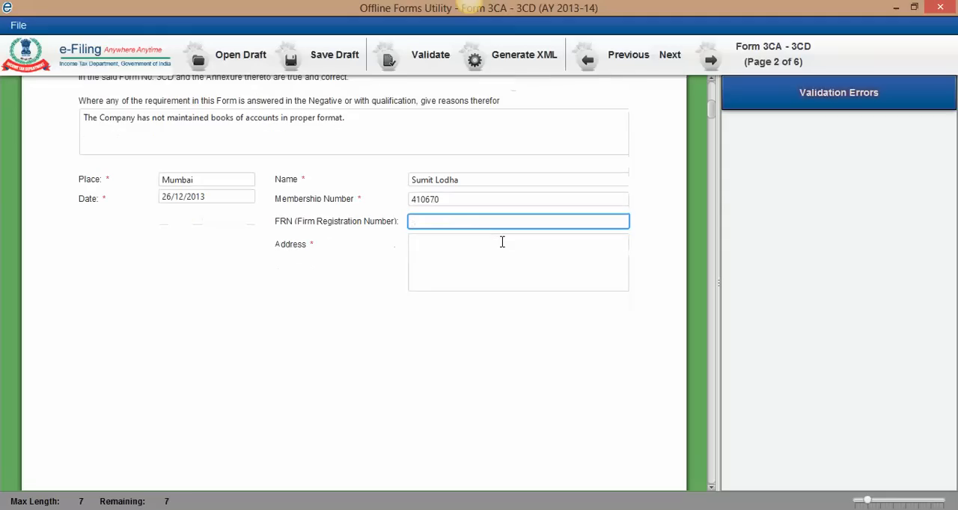
type("1234")
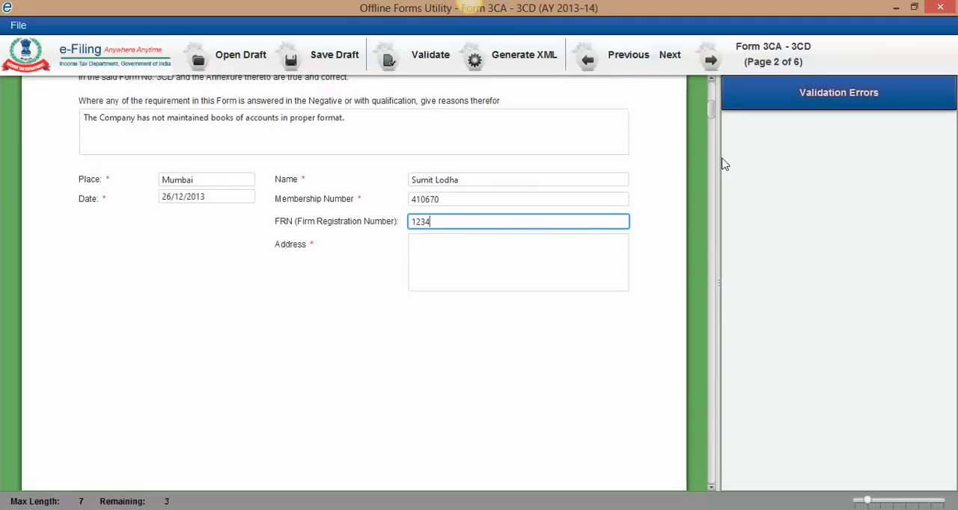
type("5")
Step: Fill in the auditor's office address in the signature section
left_click(434, 277)
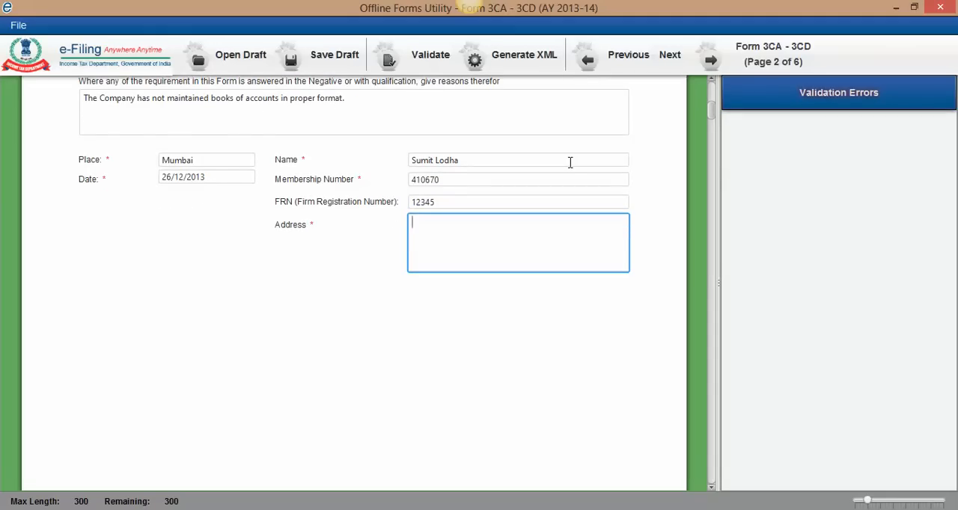
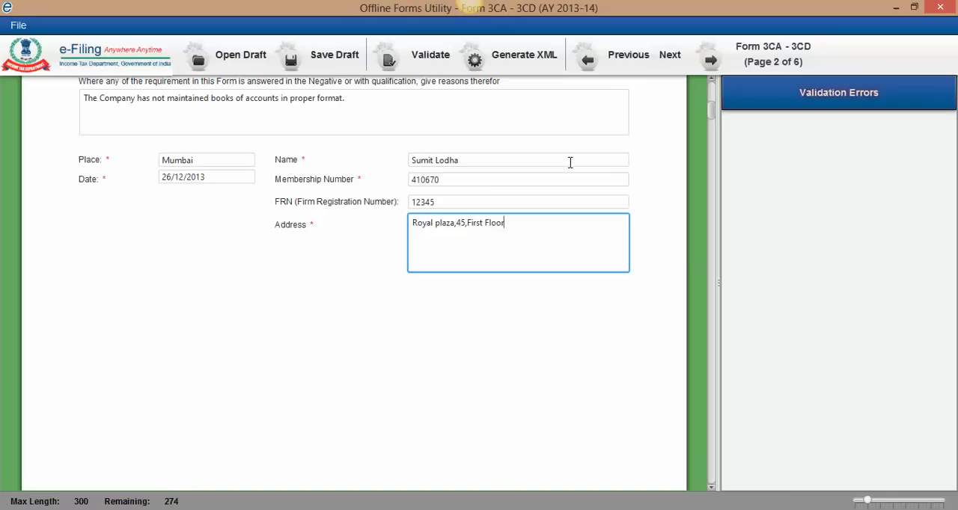
Step: Go to Form 3CD Part A and set the assessee's status to Company
scroll(485, 180, "up", 10)
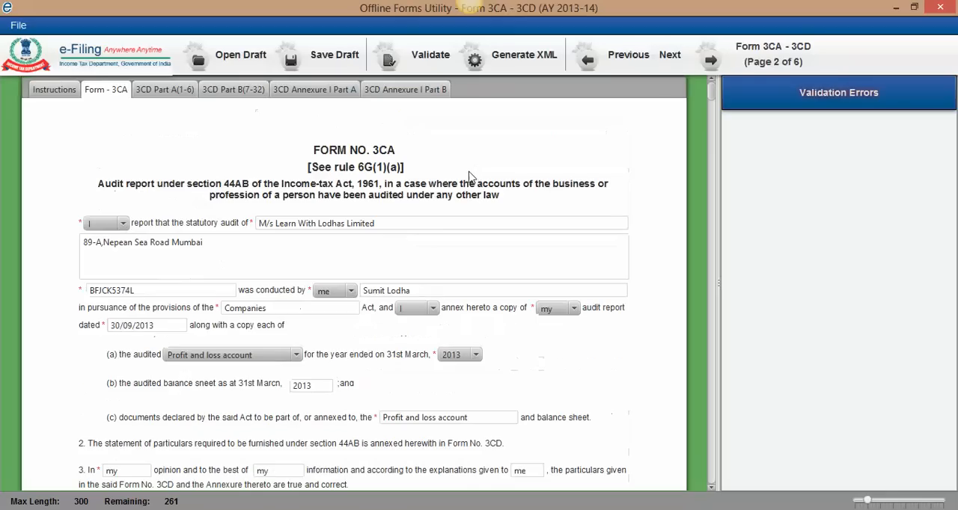
scroll(147, 134, "down", 1)
scroll(205, 146, "up", 2)
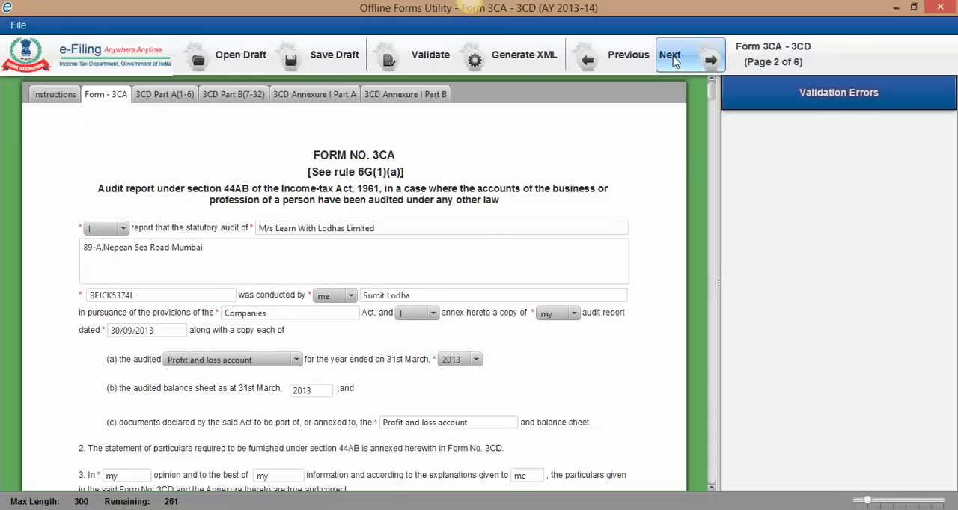
left_click(672, 58)
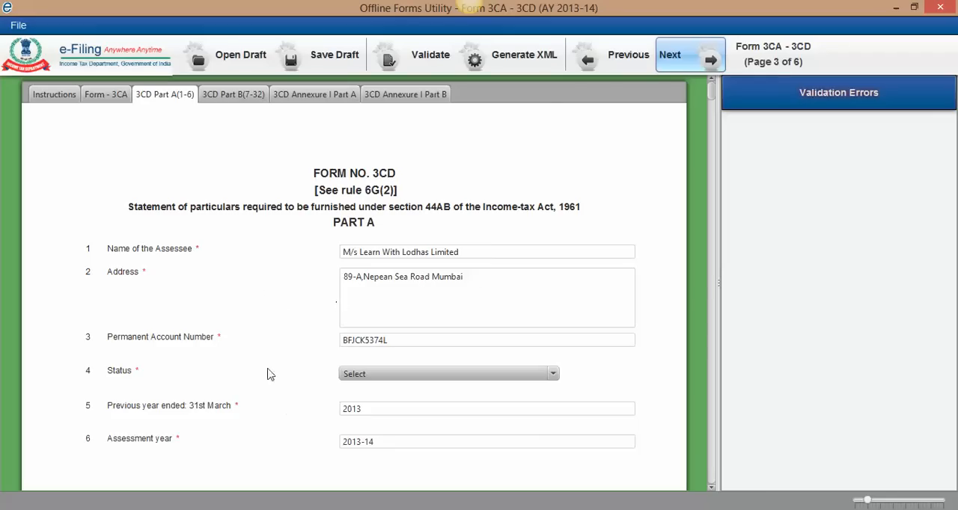
scroll(449, 338, "down", 1)
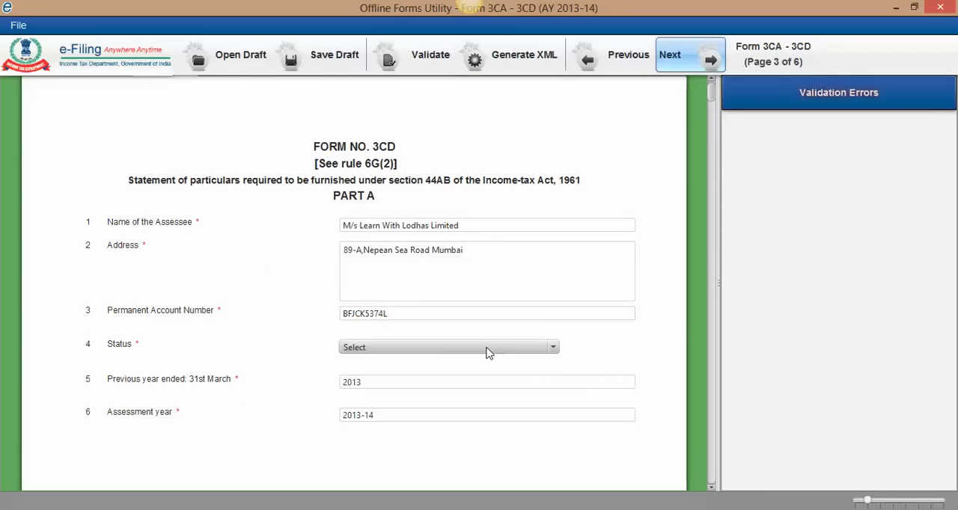
scroll(487, 350, "down", 3)
left_click(494, 232)
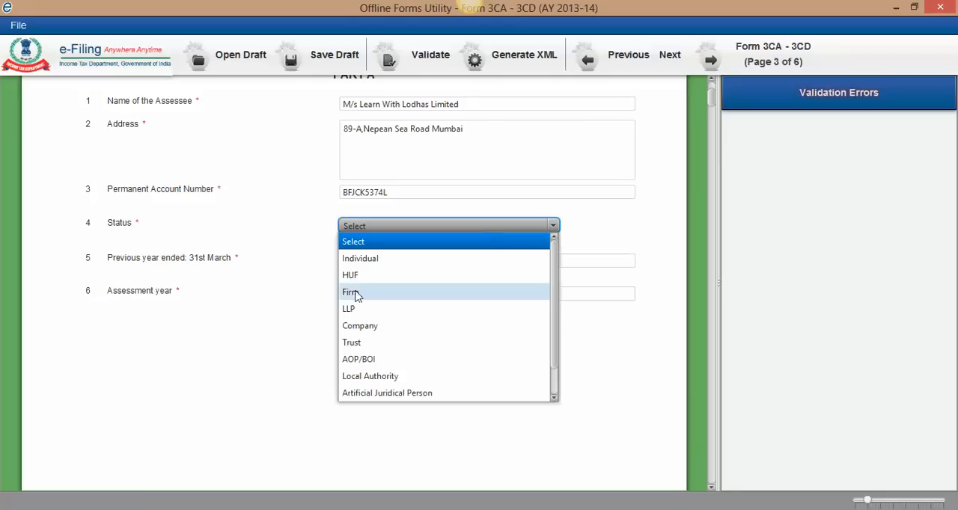
left_click(375, 328)
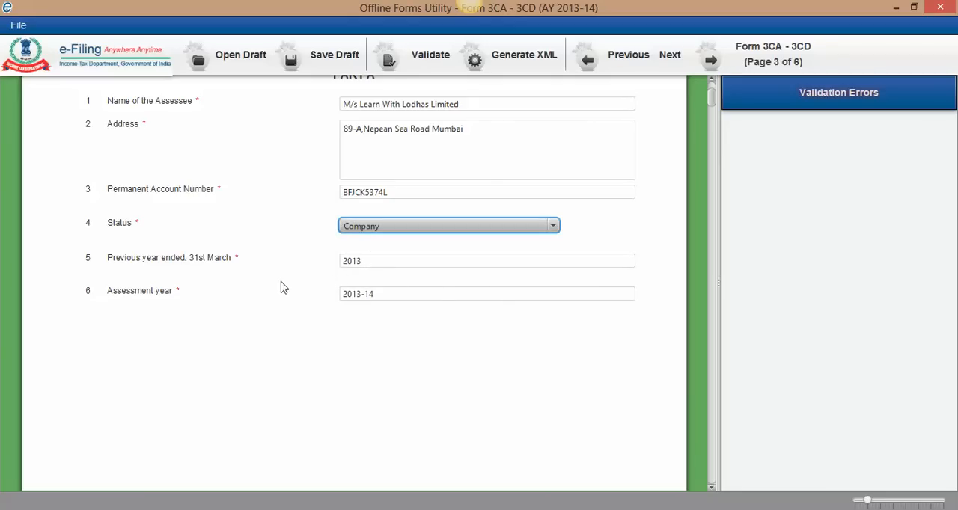
Step: Go to Form 3CD Part B and examine question 7 on partners or members and question 8 on the nature of business
scroll(423, 314, "up", 4)
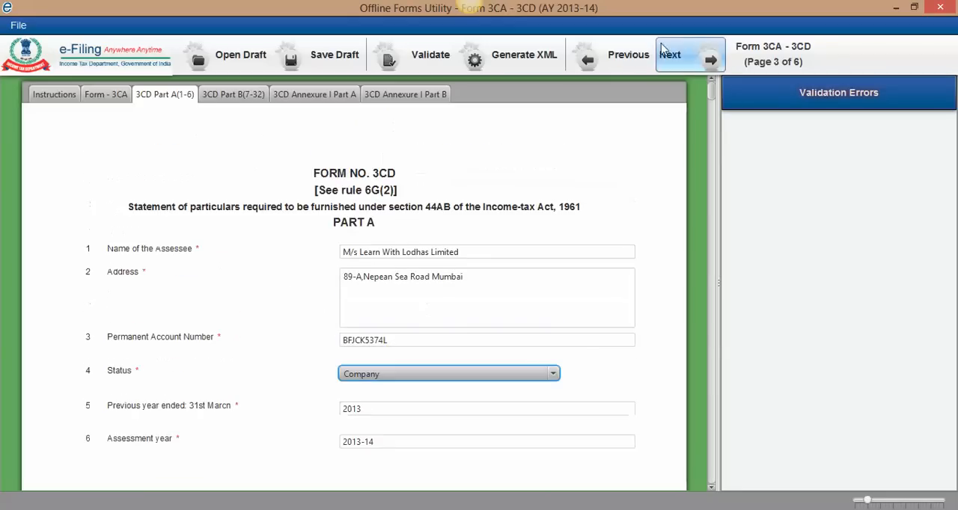
left_click(677, 60)
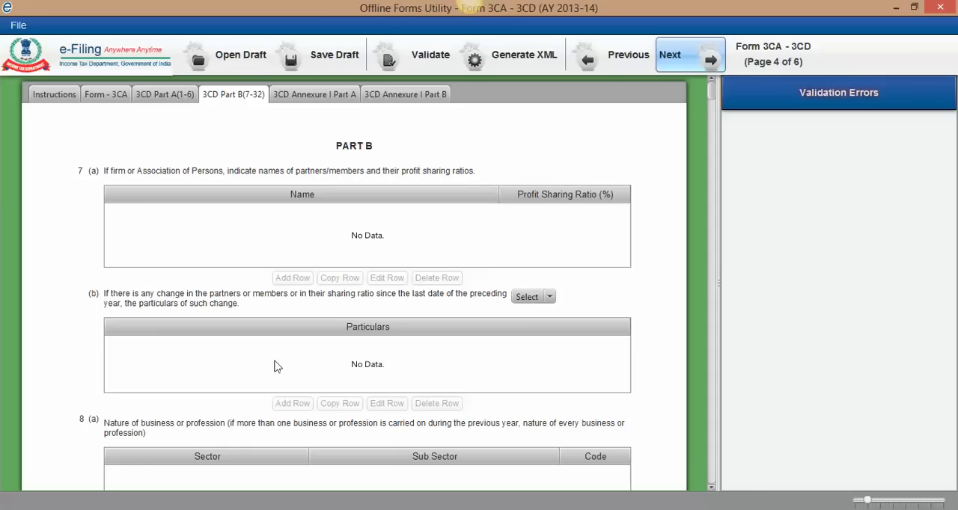
scroll(348, 269, "down", 1)
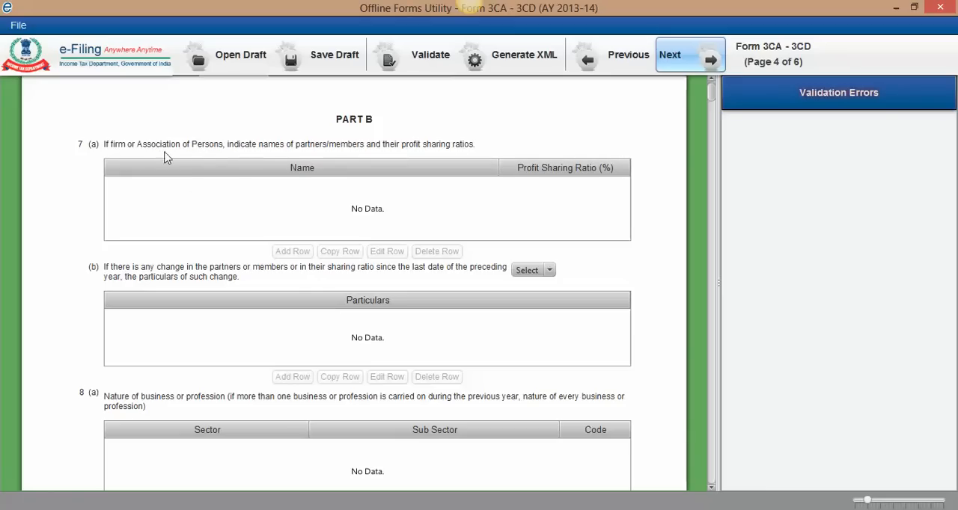
scroll(389, 187, "down", 1)
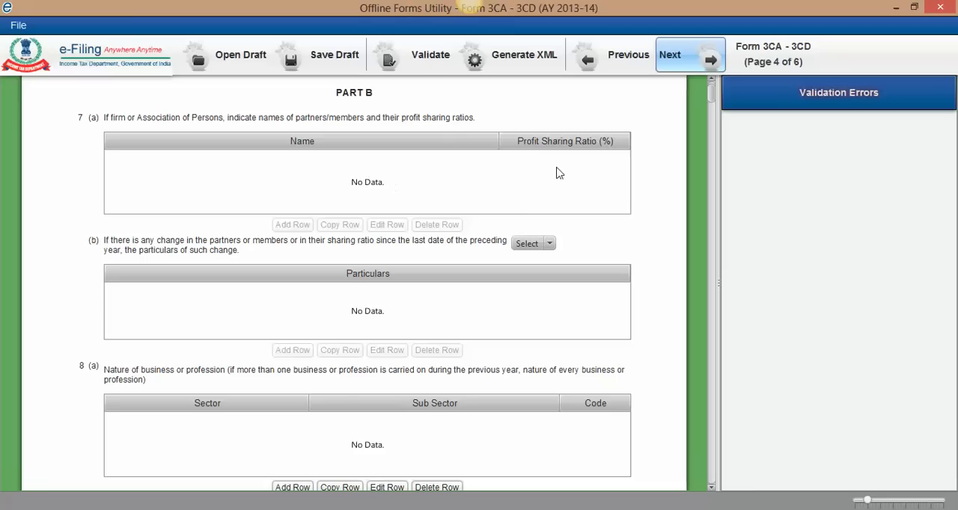
scroll(444, 182, "down", 1)
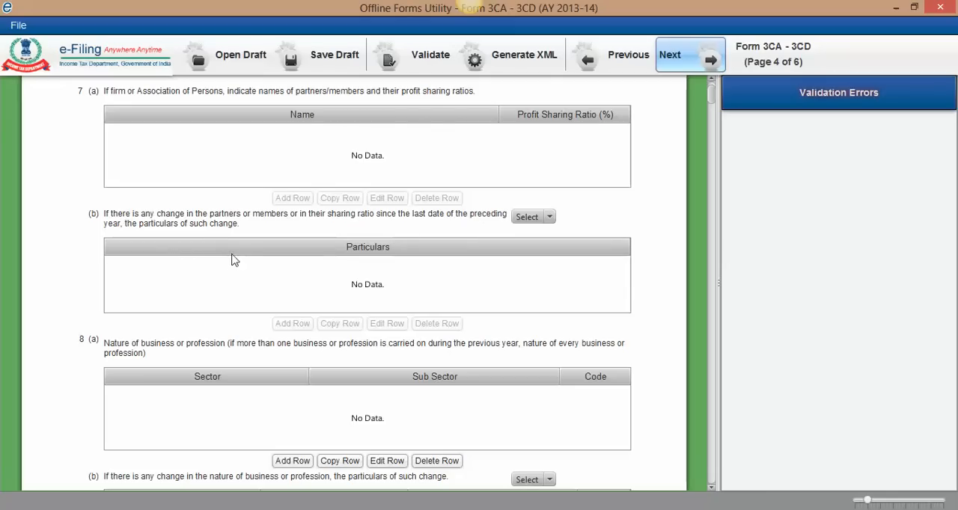
scroll(249, 246, "up", 1)
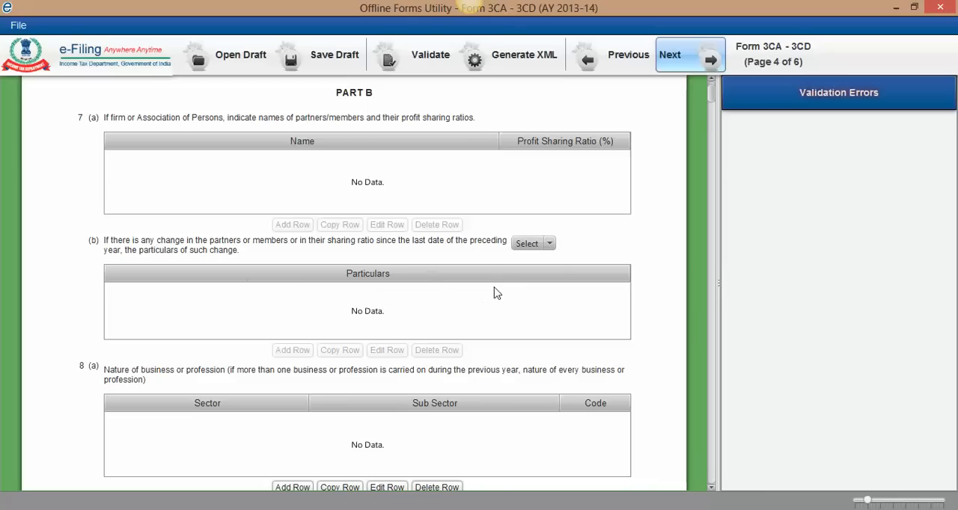
scroll(340, 296, "down", 1)
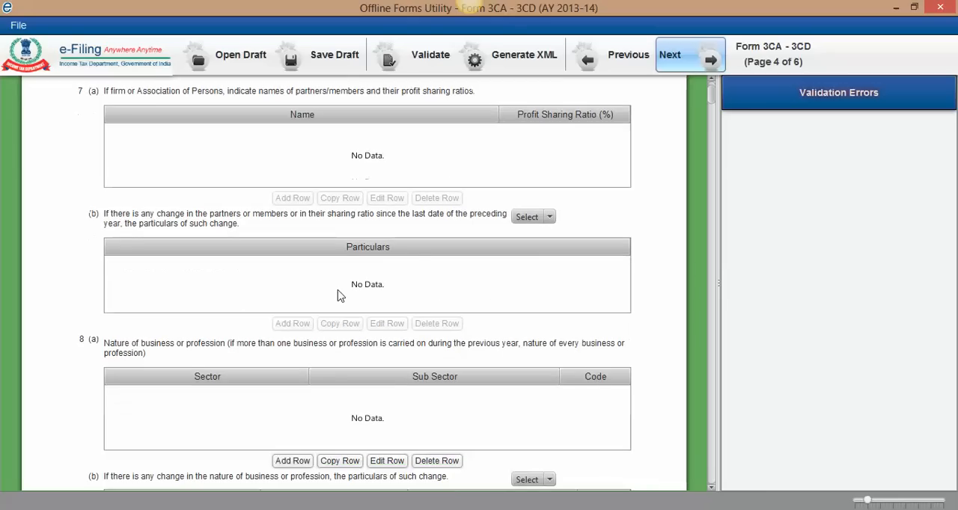
scroll(339, 254, "down", 1)
scroll(338, 255, "down", 1)
scroll(427, 196, "up", 1)
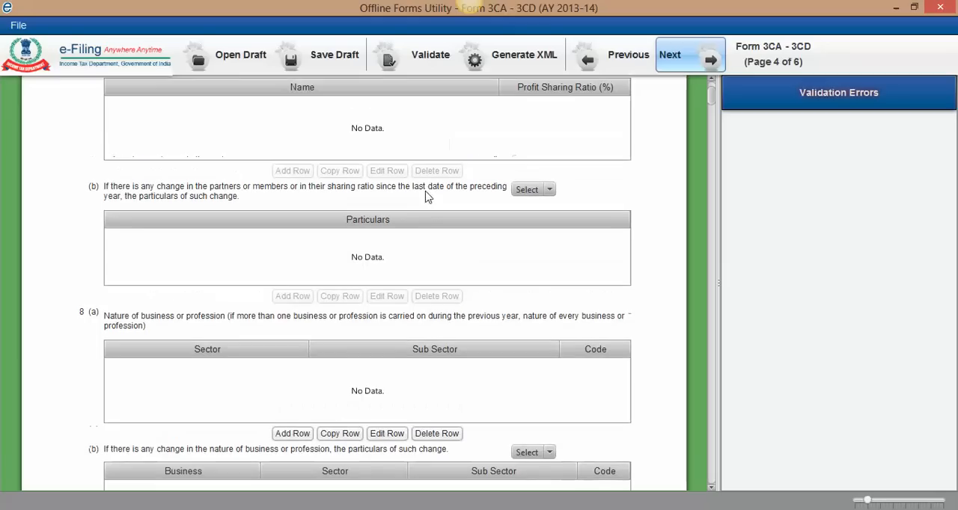
scroll(420, 245, "down", 1)
scroll(420, 243, "down", 1)
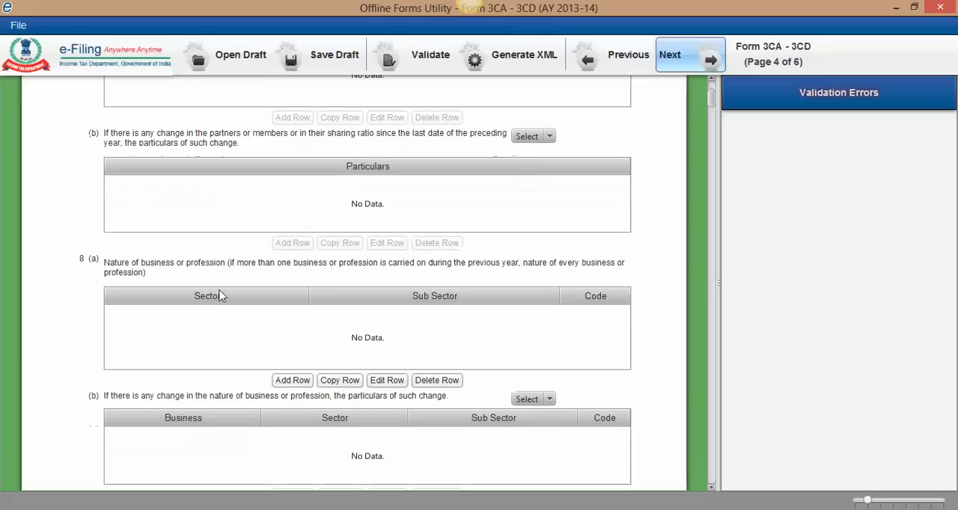
scroll(220, 296, "down", 1)
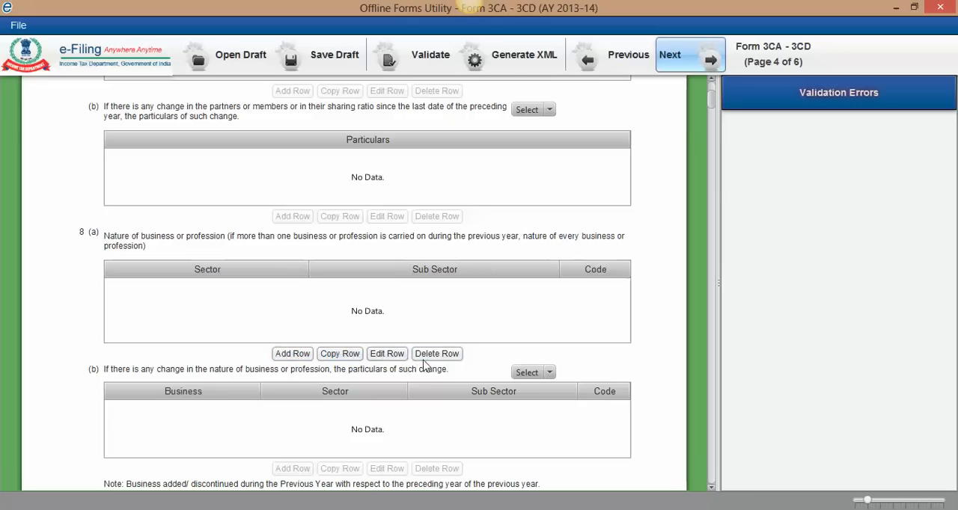
Step: Add a nature-of-business row under 8(a) with the sector Manufacturing Industry and the sub sector Cement
left_click(291, 354)
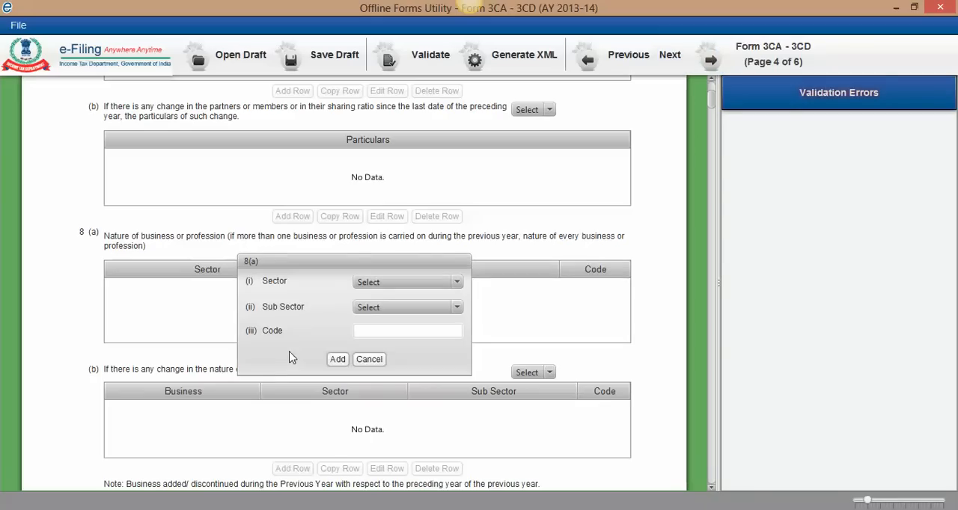
left_click(434, 284)
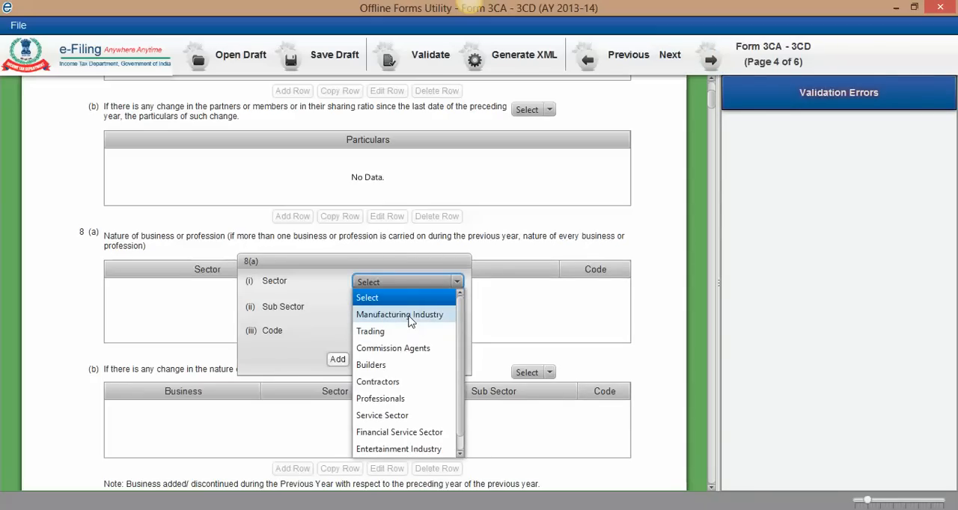
left_click(409, 318)
left_click(405, 305)
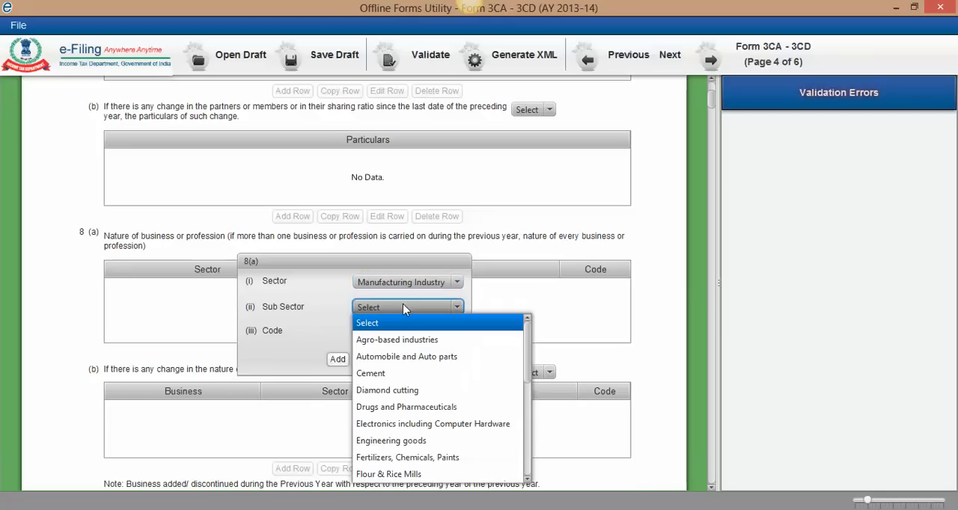
left_click(386, 373)
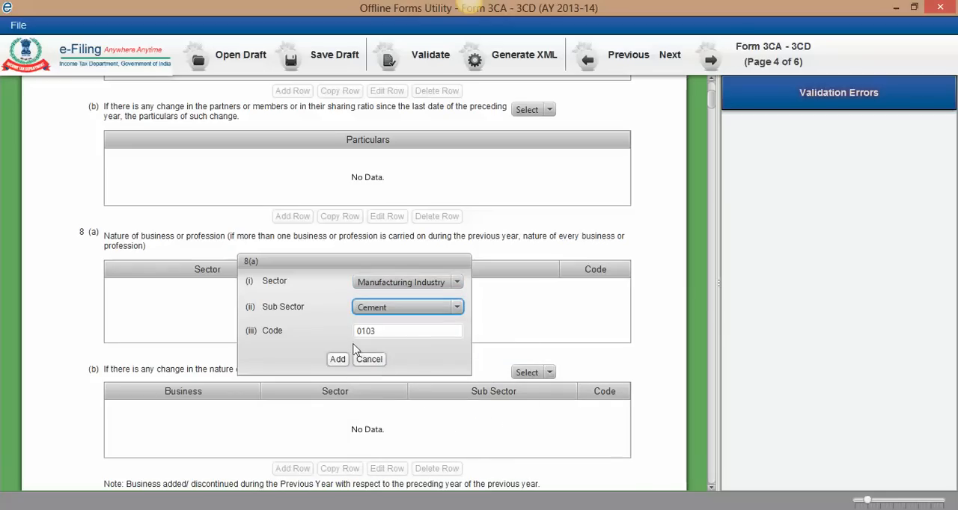
left_click(338, 360)
left_click(600, 290)
Step: Add a second row under 8(a) with the sector Service Sector and the sub sector "I.T. enabled services, BPO service providers"
left_click(292, 354)
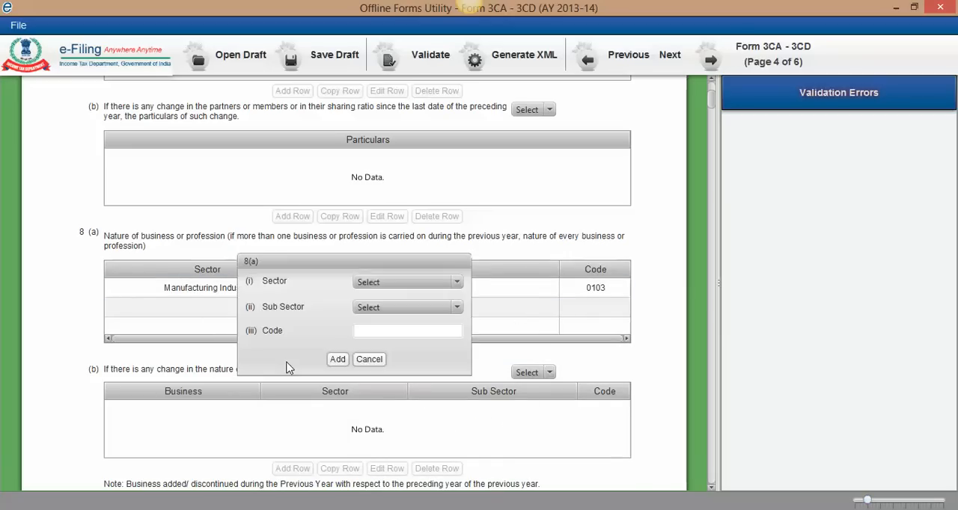
left_click(403, 282)
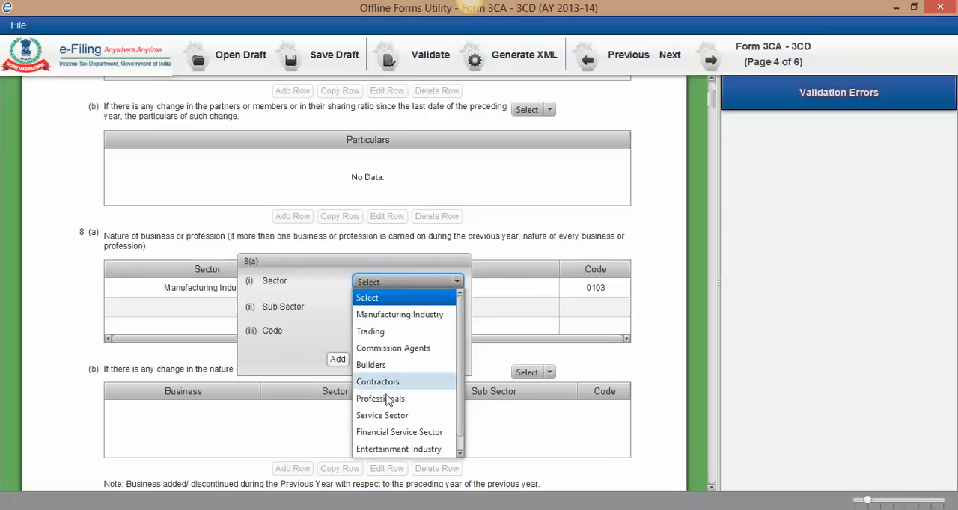
left_click(390, 419)
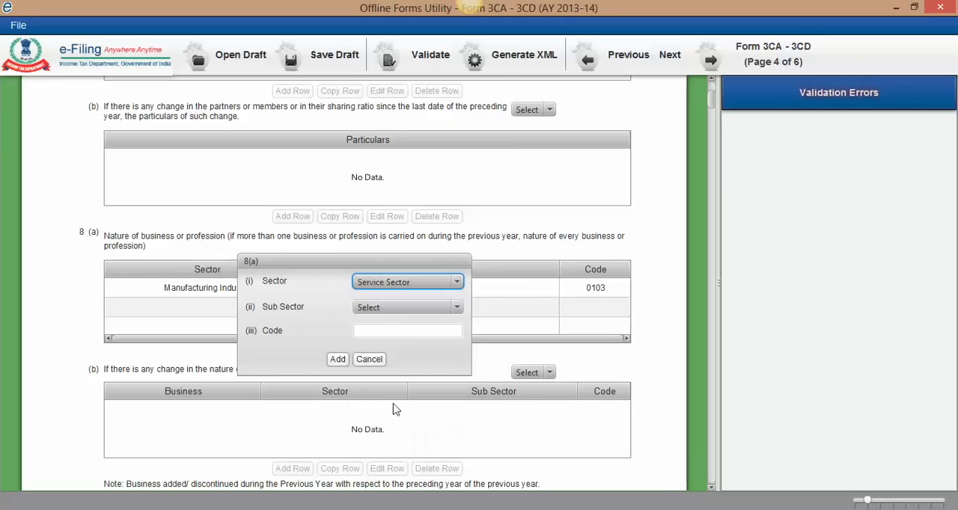
left_click(389, 308)
scroll(416, 385, "down", 2)
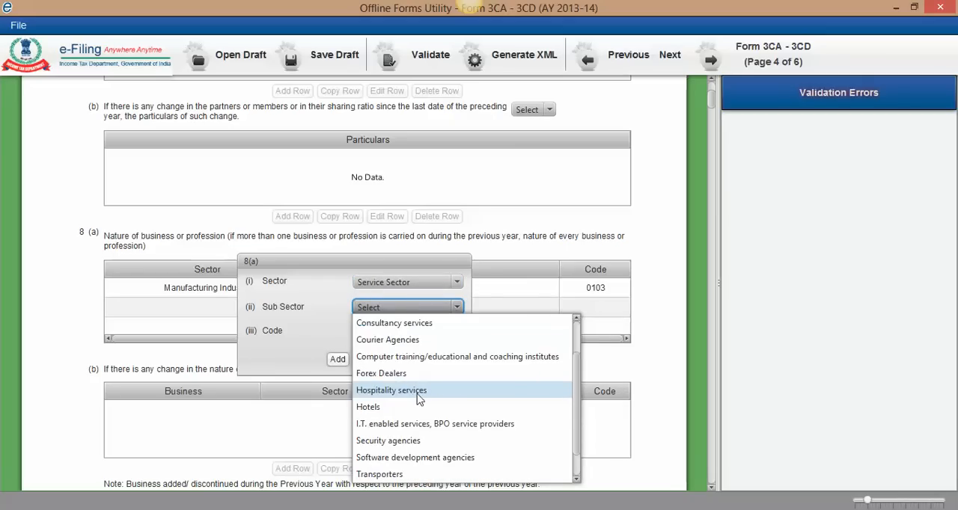
left_click(416, 391)
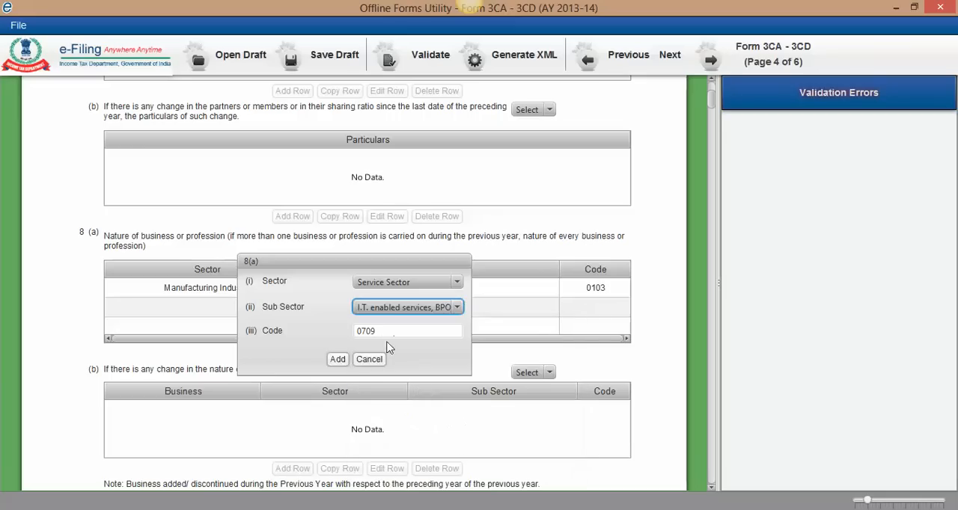
left_click(340, 359)
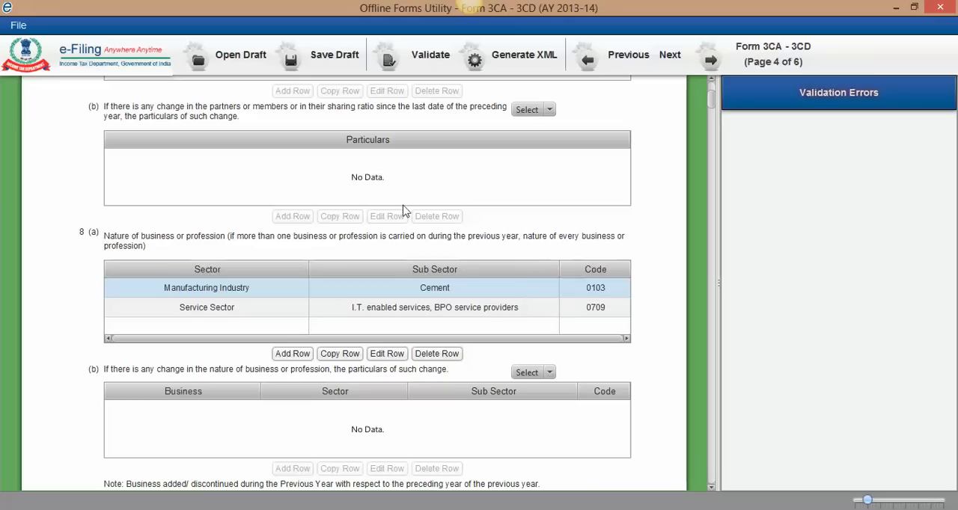
Step: Answer Yes to question 8(b) on whether the nature of business or profession has changed
left_click(711, 487)
left_click(710, 487)
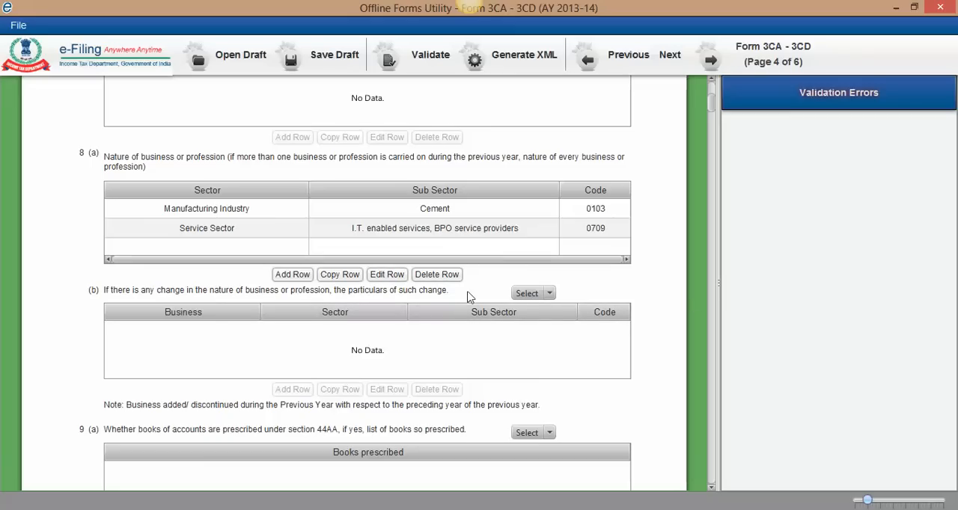
left_click(196, 232)
scroll(550, 298, "down", 3)
left_click(552, 226)
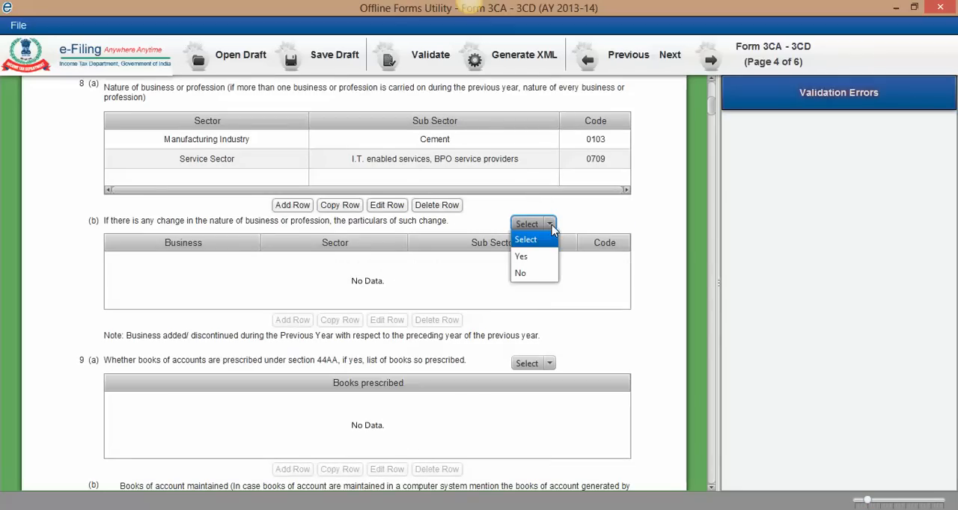
left_click(522, 257)
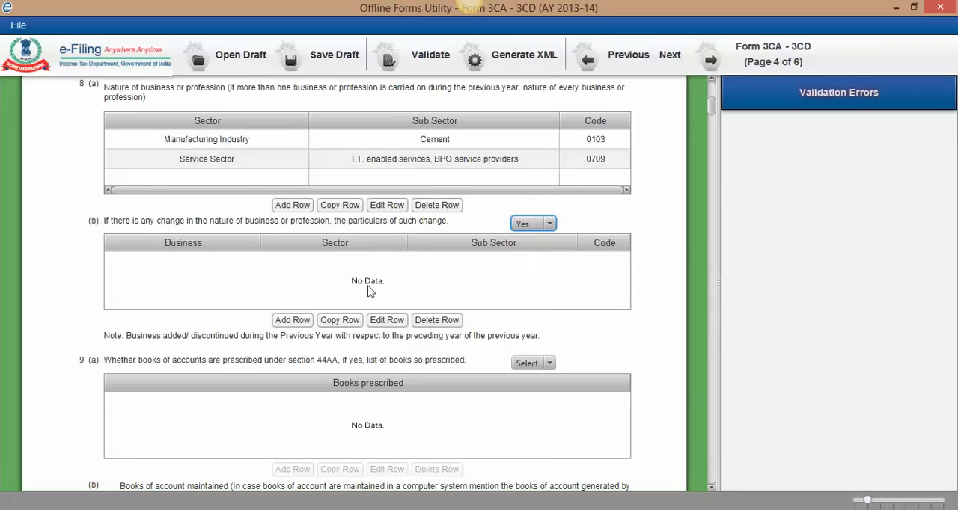
Step: Add an 8(b) row for a Discontinued business with the sector Service Sector and the sub sector "I.T. enabled services, BPO service providers"
left_click(300, 319)
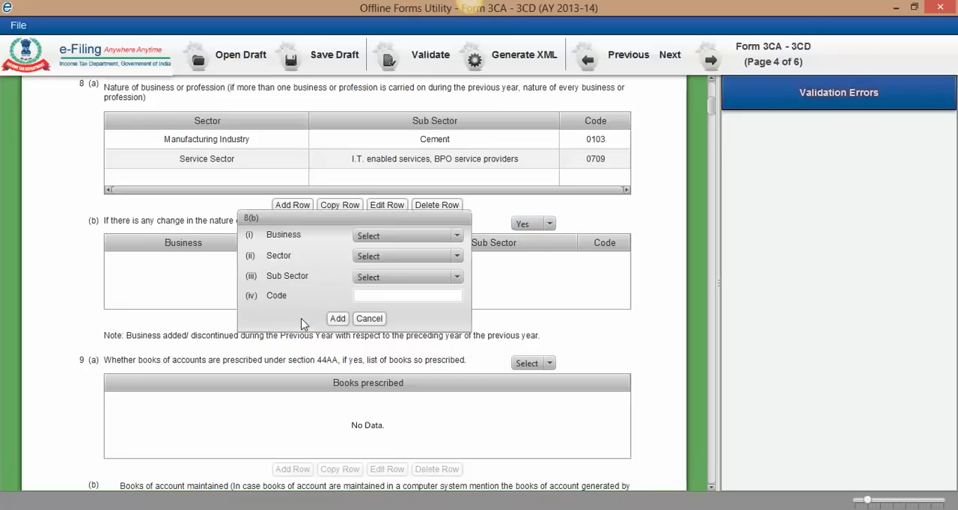
left_click(399, 236)
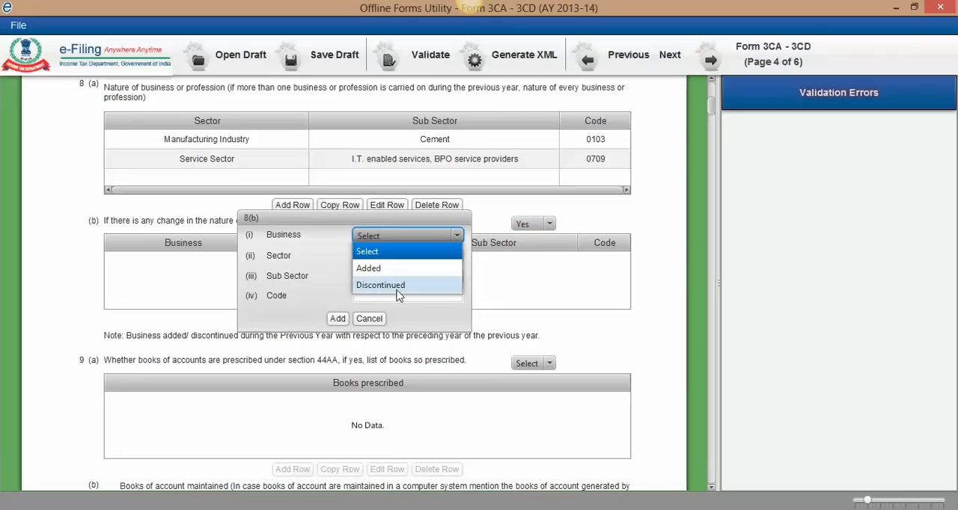
left_click(398, 290)
left_click(402, 257)
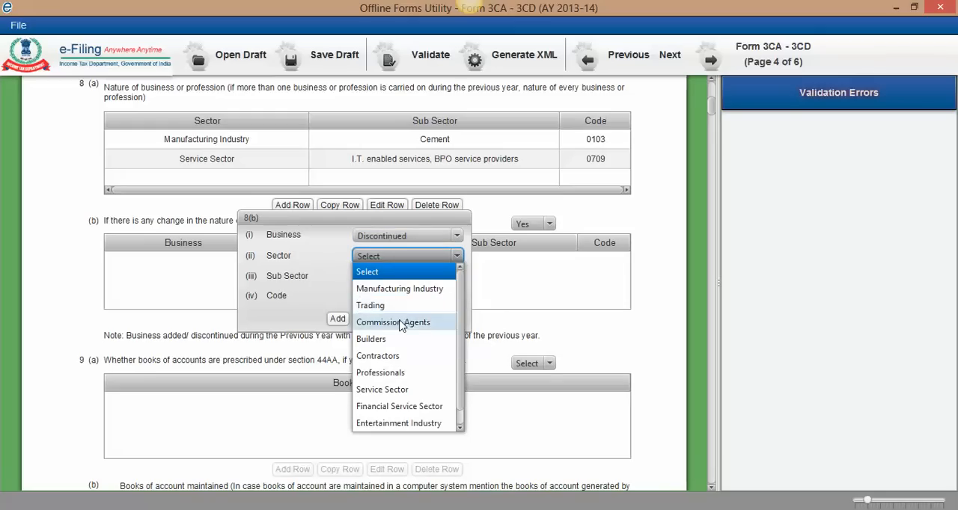
left_click(397, 390)
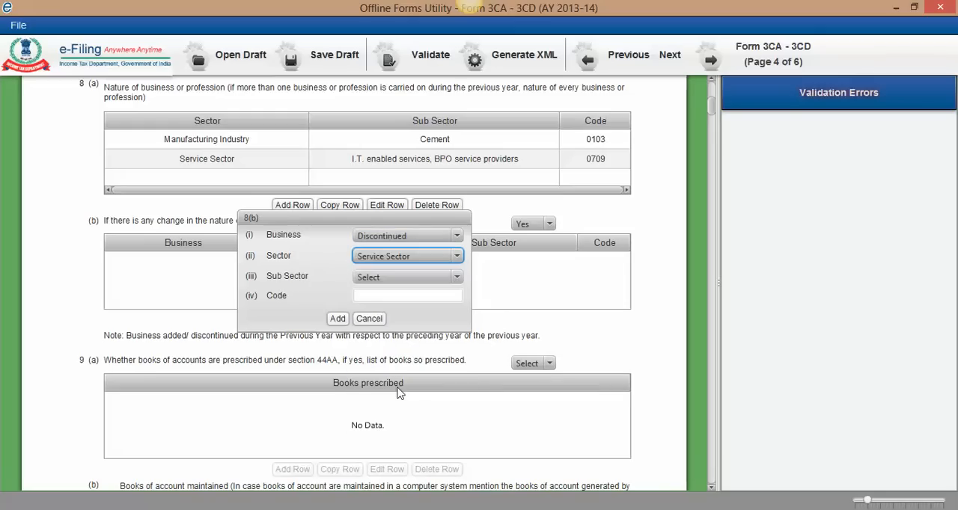
left_click(386, 281)
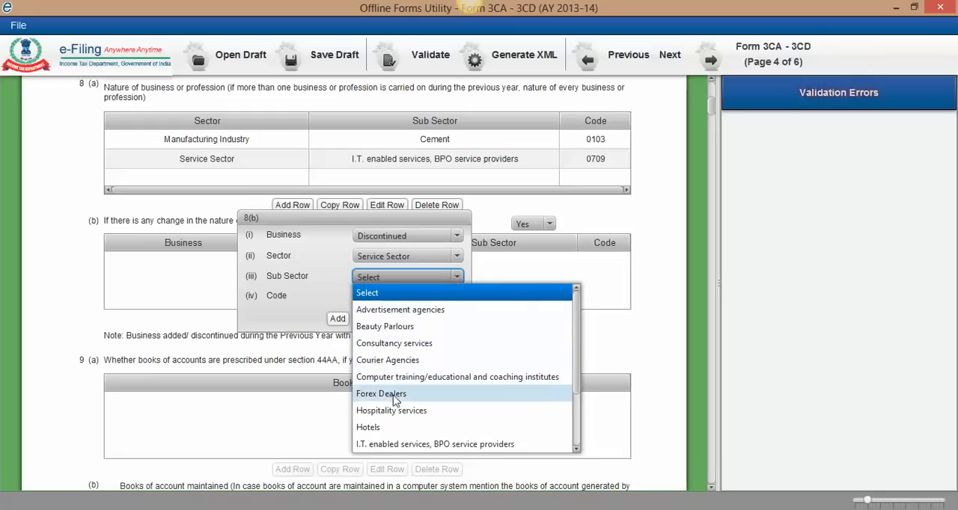
left_click(398, 444)
left_click(337, 318)
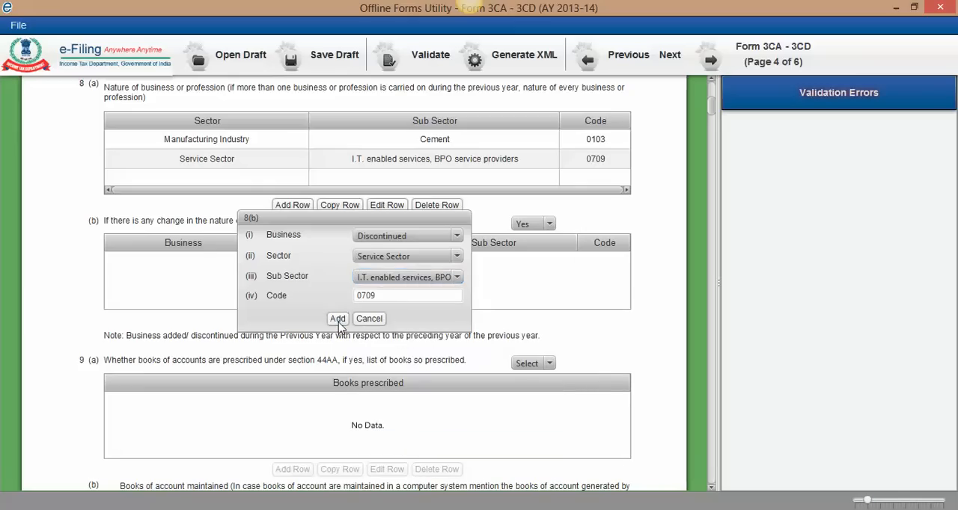
Step: Answer No to question 9(a) on whether books of account are prescribed under section 44AA
scroll(620, 222, "up", 1)
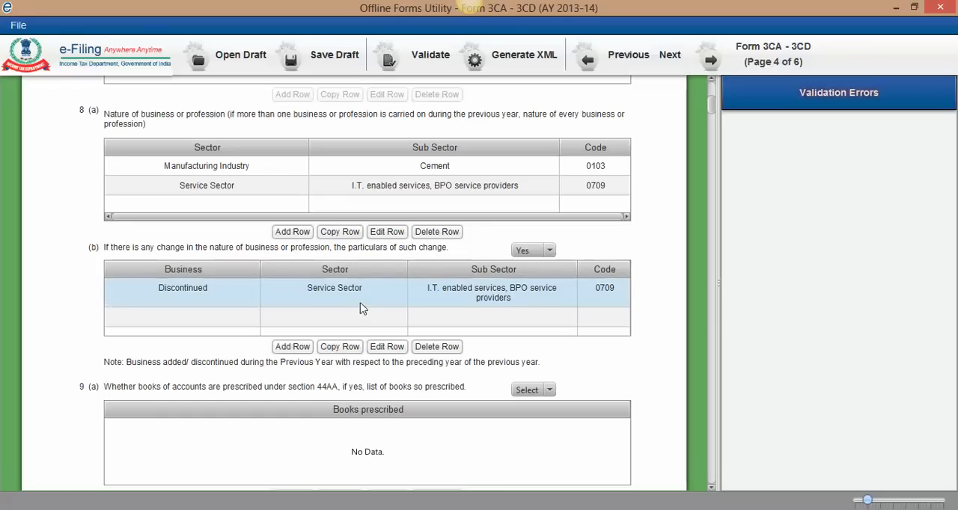
left_click(713, 487)
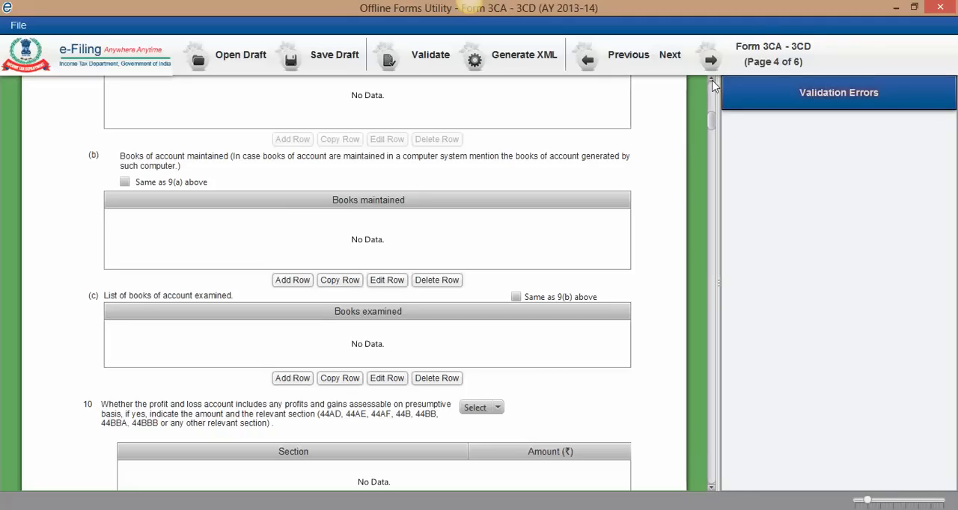
scroll(713, 120, "up", 3)
scroll(714, 120, "up", 3)
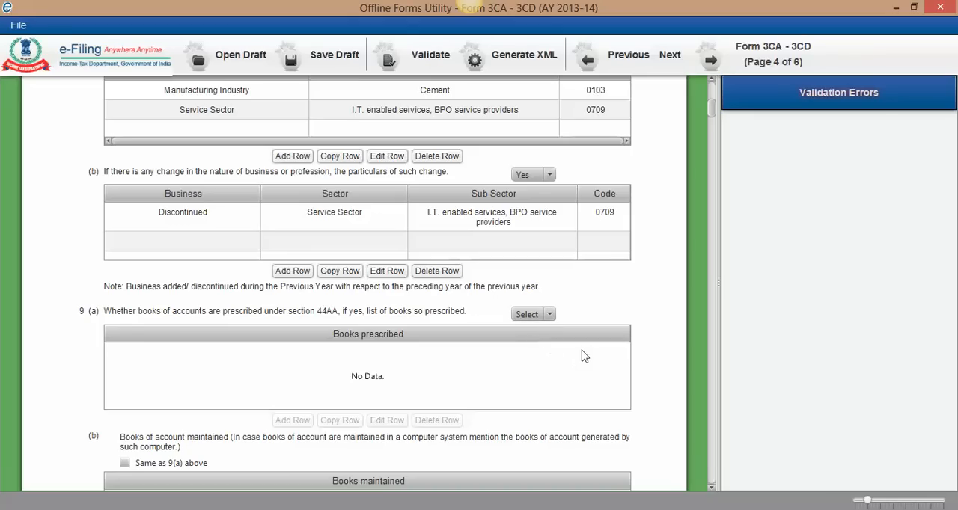
scroll(551, 315, "down", 3)
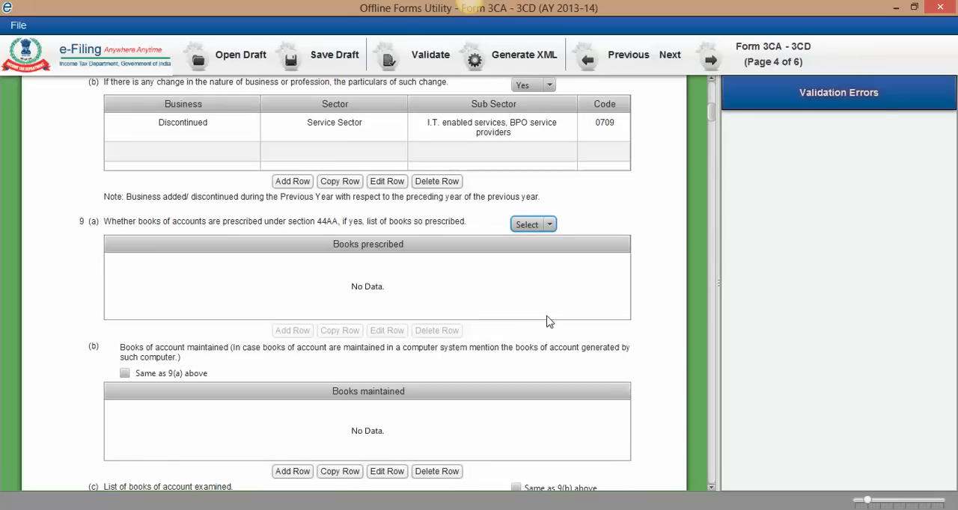
left_click(544, 226)
left_click(534, 277)
Step: Add a row with the book "Journal" to the books of account maintained under 9(b)
left_click(711, 487)
left_click(711, 489)
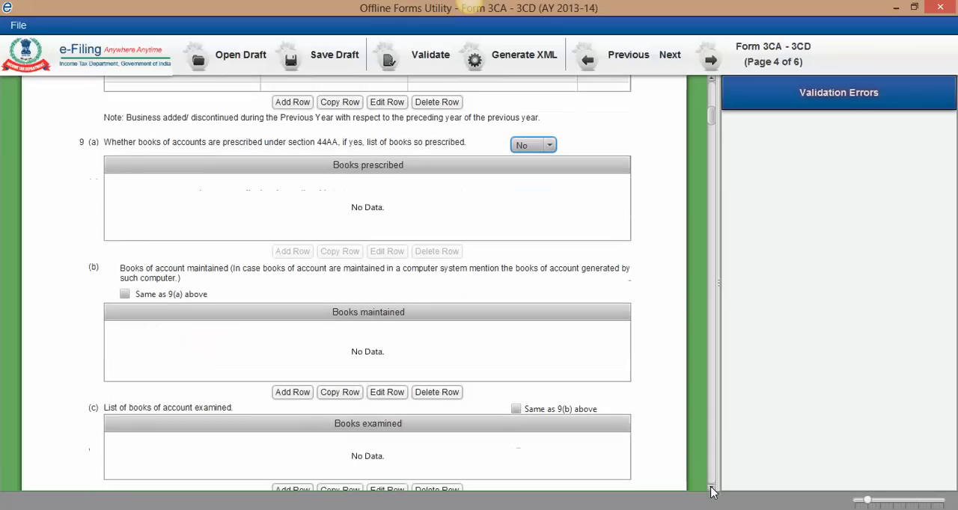
left_click(711, 488)
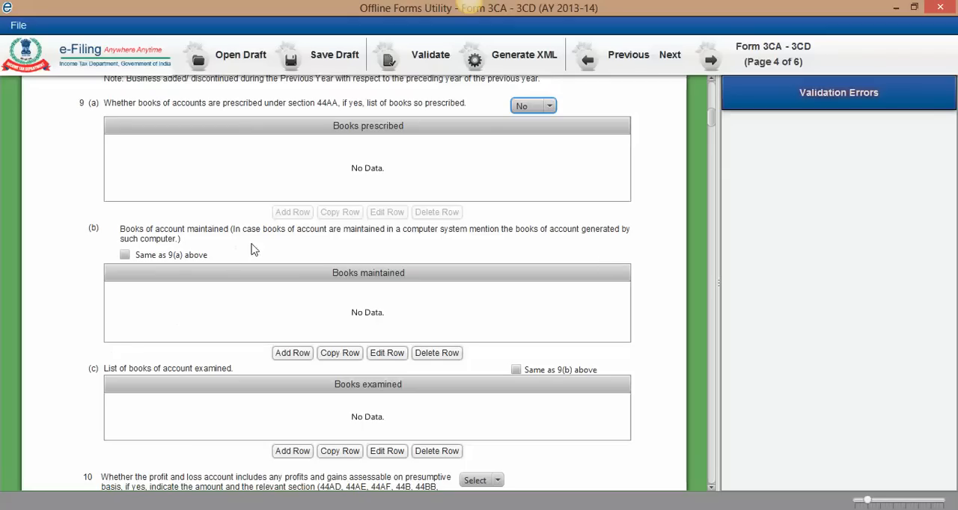
left_click(292, 353)
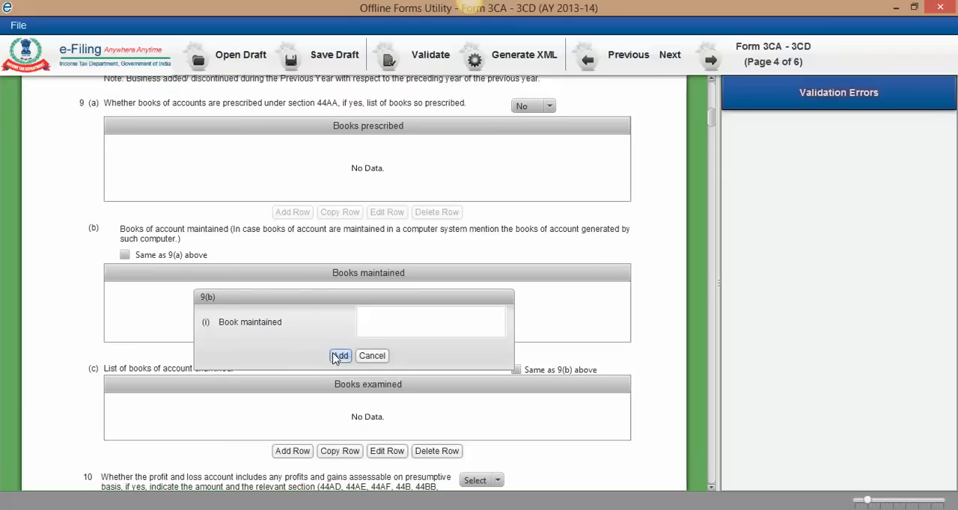
left_click(378, 318)
type("Journal")
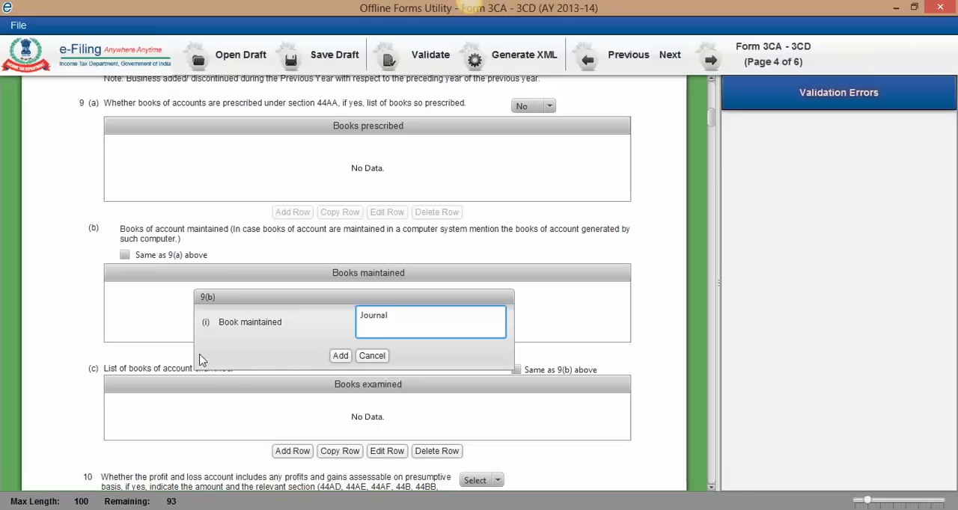
left_click(340, 356)
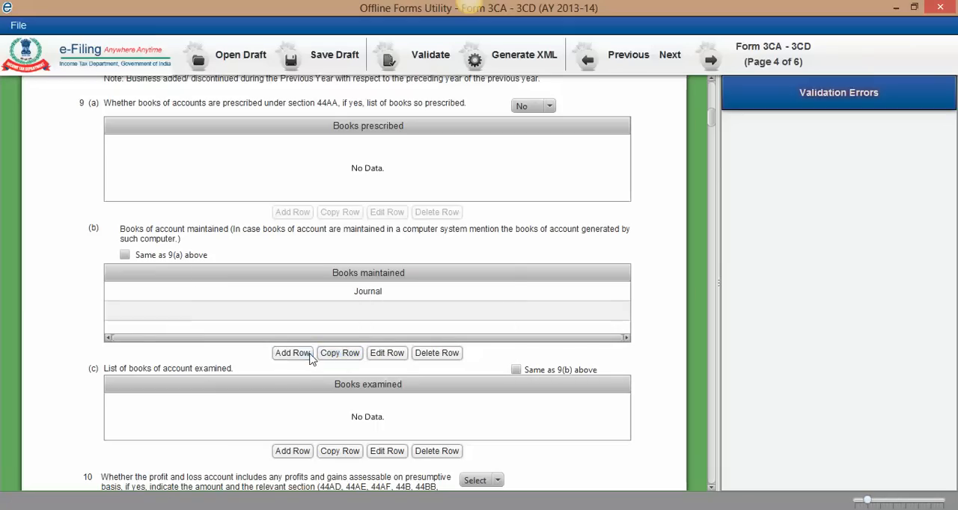
Step: Add two more rows to the books maintained under 9(b), one for "Ledgers" and one for "Cash & Bank Book"
left_click(292, 353)
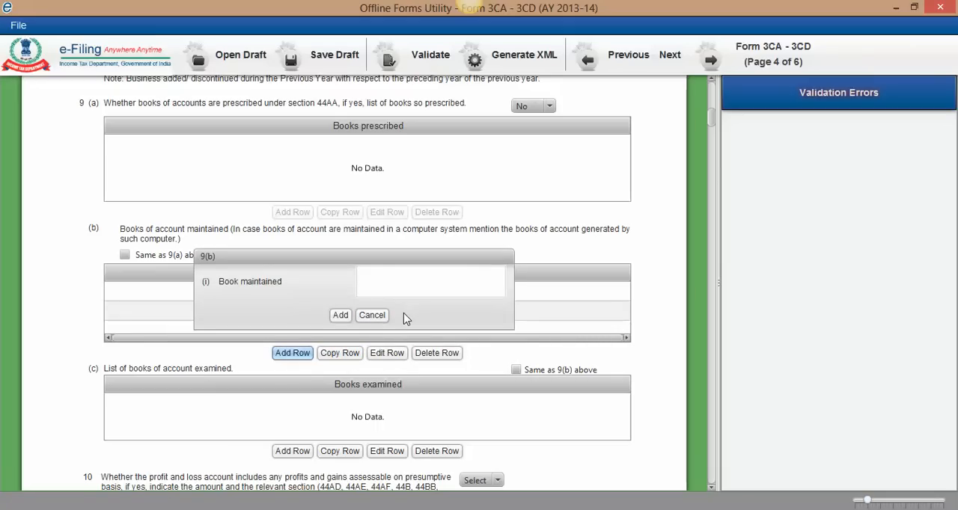
left_click(377, 279)
type("Ledgers")
left_click(340, 315)
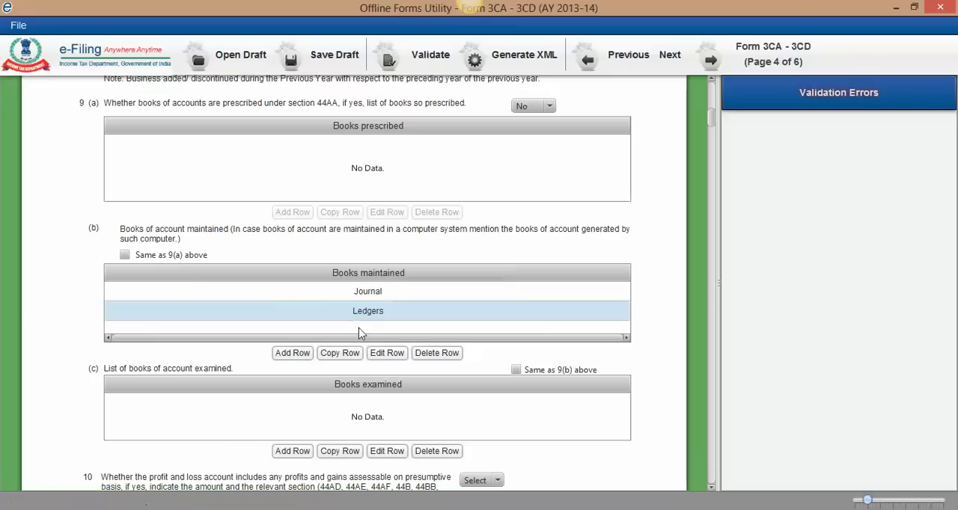
left_click(285, 350)
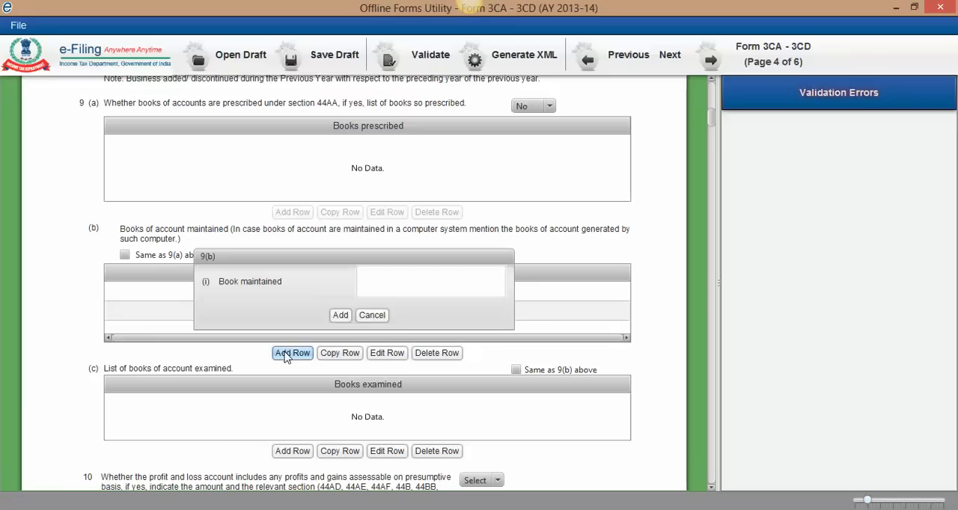
left_click(408, 278)
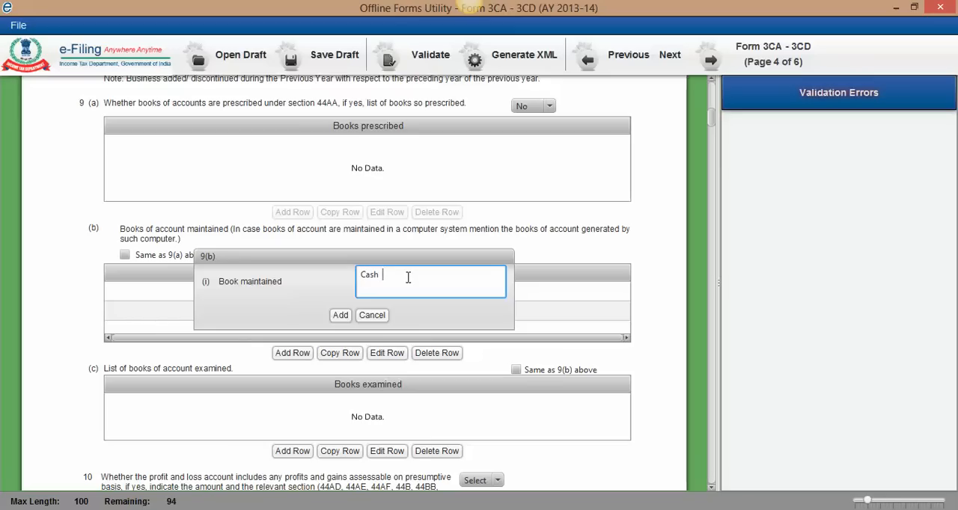
type("ank Book")
left_click(340, 315)
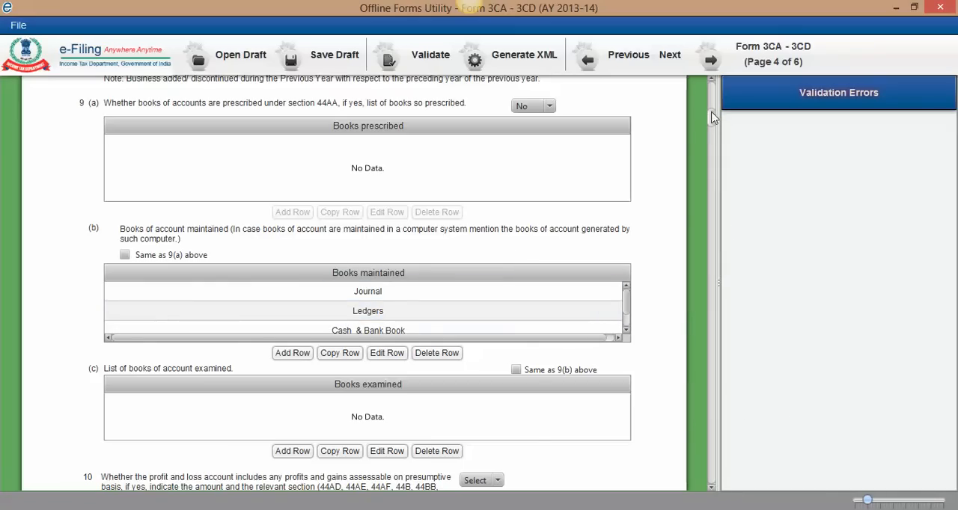
Step: Mark the list of books of account examined under 9(c) as the same as 9(b)
scroll(714, 126, "down", 1)
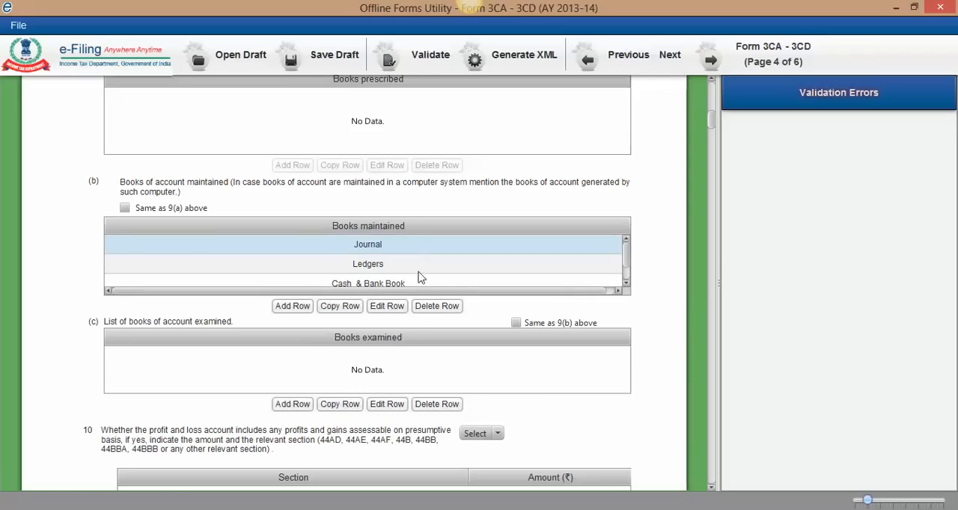
left_click(515, 323)
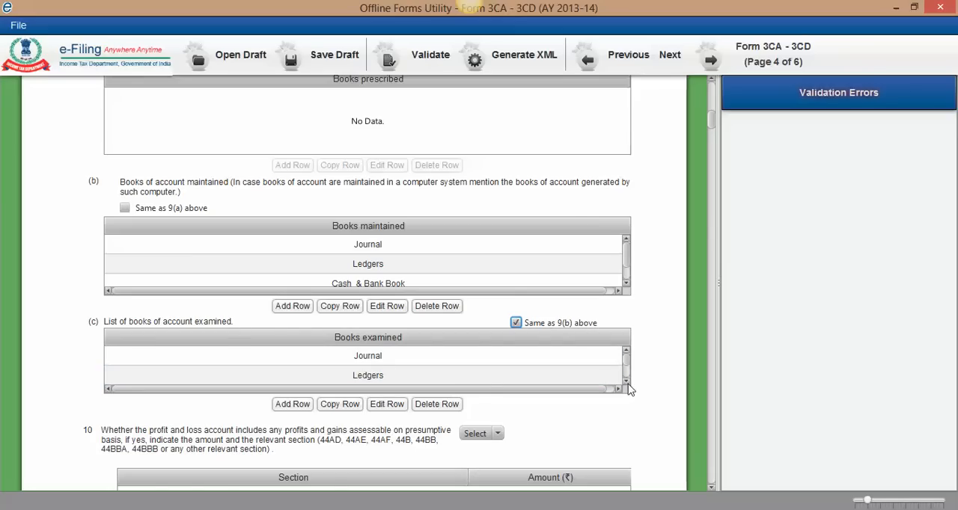
scroll(628, 387, "down", 3)
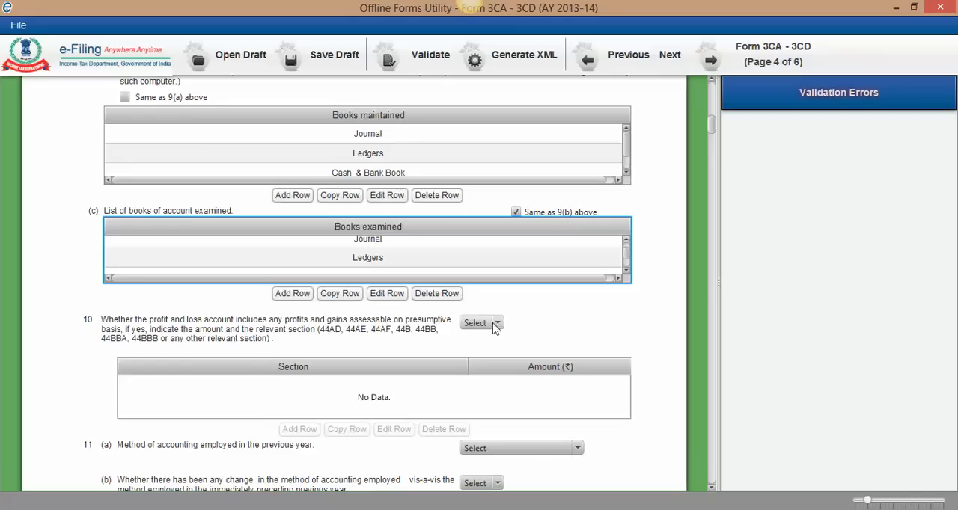
Step: Answer No to question 10 on profits and gains assessable on a presumptive basis
scroll(449, 344, "down", 1)
scroll(496, 303, "down", 2)
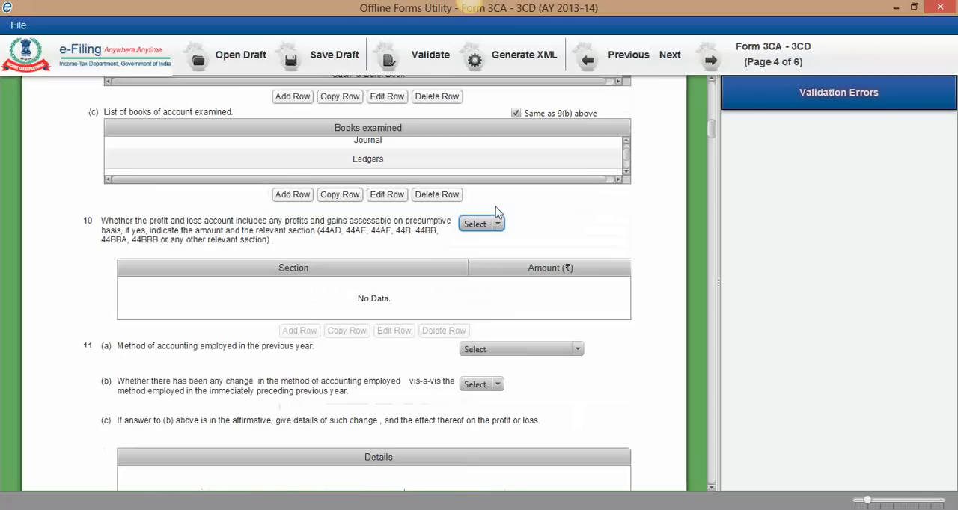
left_click(500, 227)
left_click(483, 272)
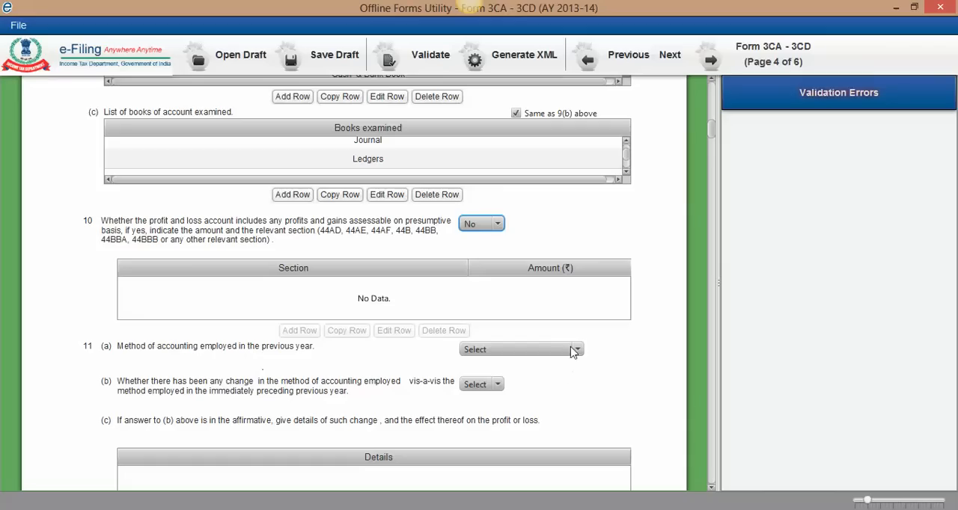
Step: Set the method of accounting employed in the previous year under 11(a) to Mercantile System
scroll(574, 354, "down", 3)
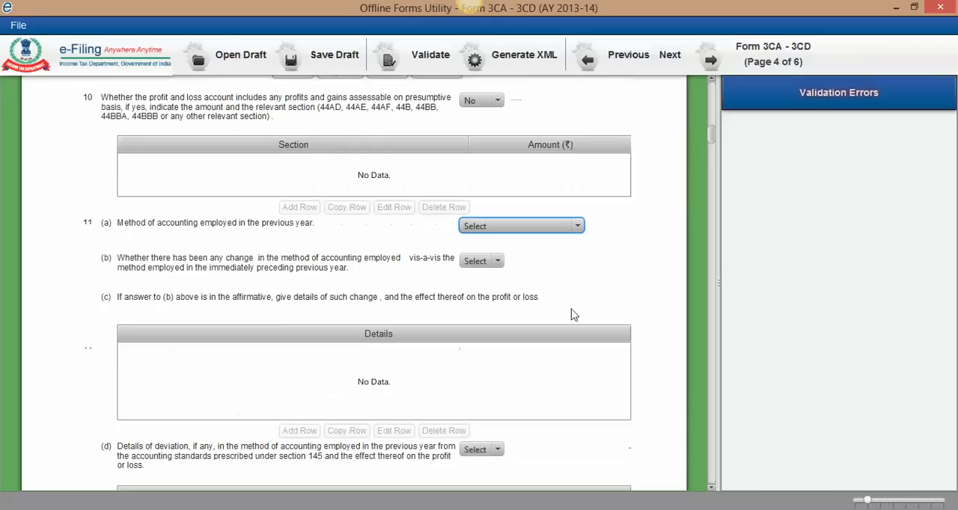
left_click(580, 227)
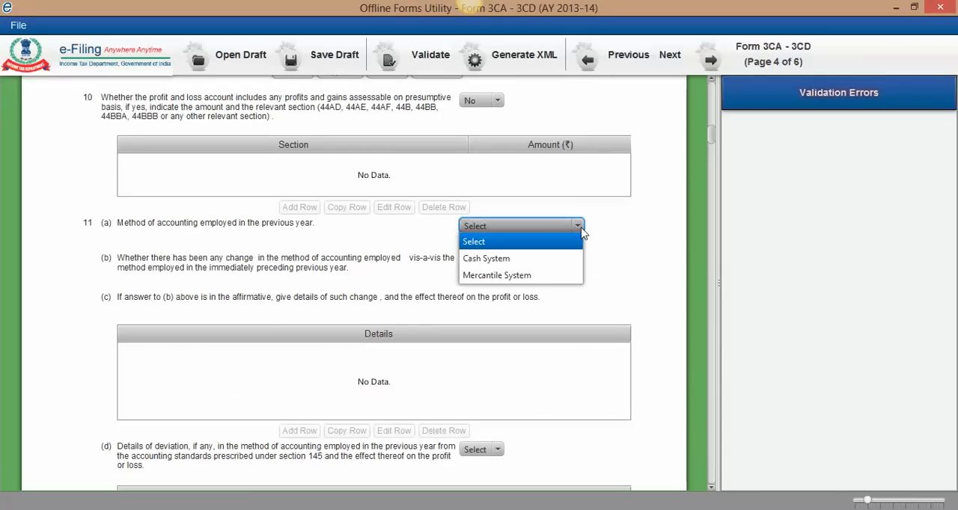
left_click(505, 286)
left_click(550, 226)
left_click(506, 276)
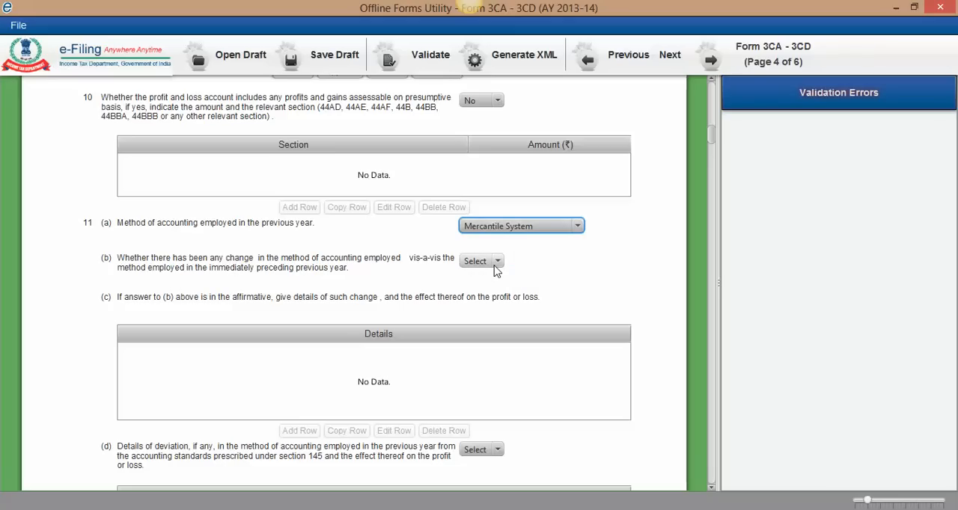
Step: Answer No to question 11(b) on whether the method of accounting has changed from the preceding previous year
scroll(499, 266, "down", 1)
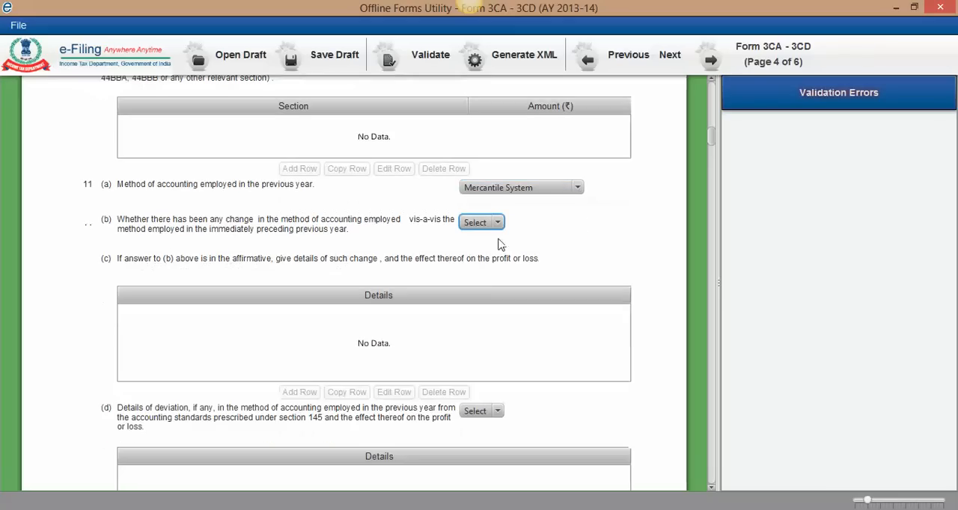
left_click(498, 223)
left_click(472, 272)
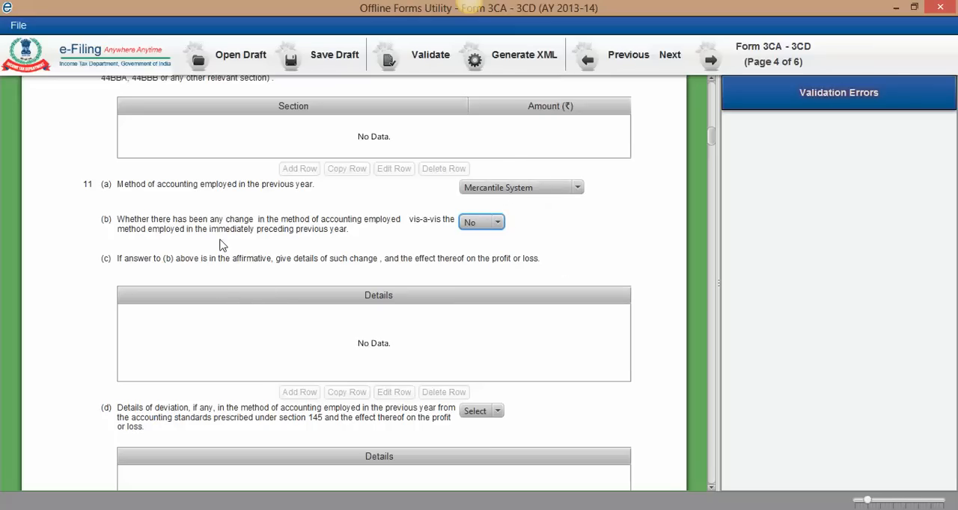
Step: Try answering Yes to question 11(b) and adding a row of change details under 11(c)
left_click(486, 222)
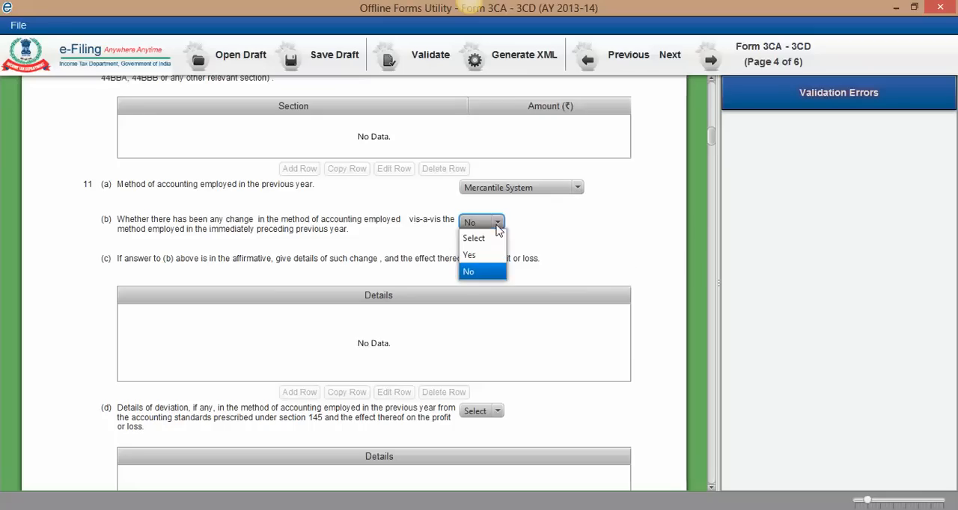
left_click(470, 255)
scroll(262, 335, "down", 2)
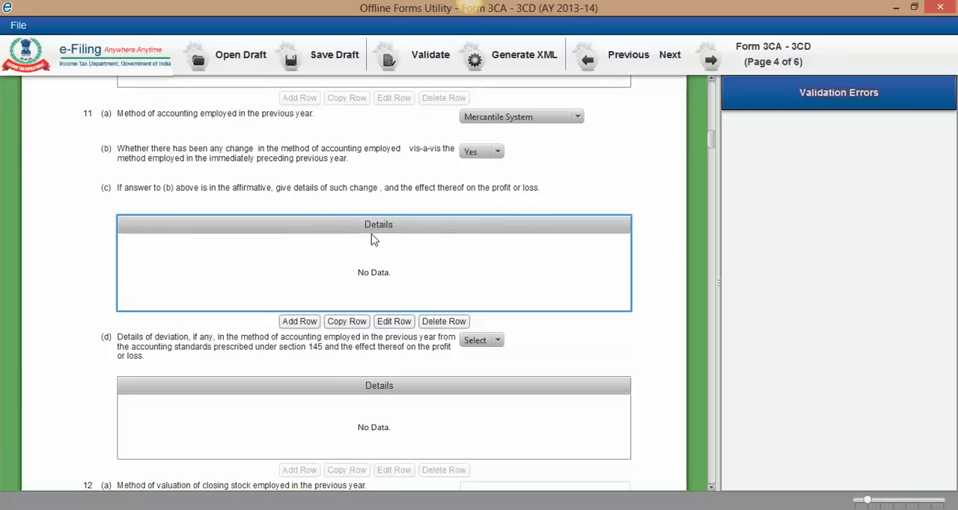
left_click(298, 324)
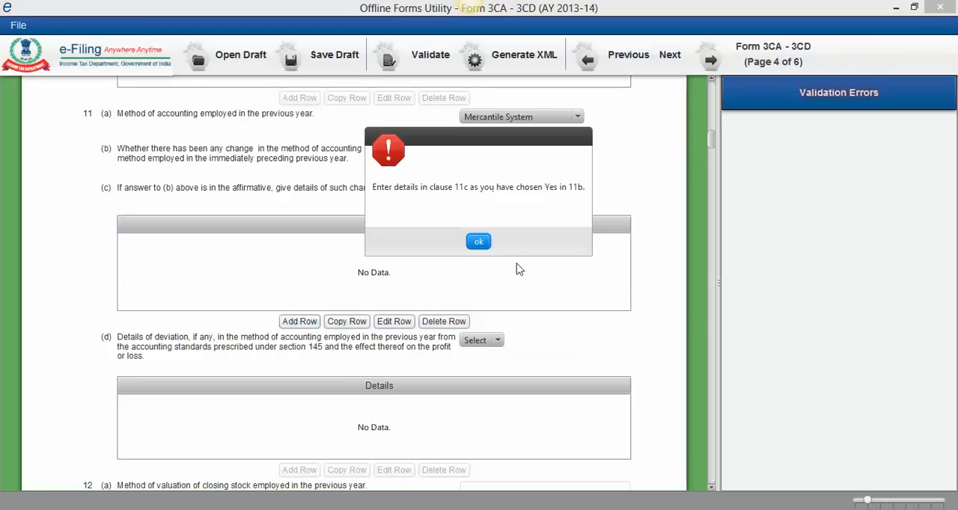
left_click(480, 241)
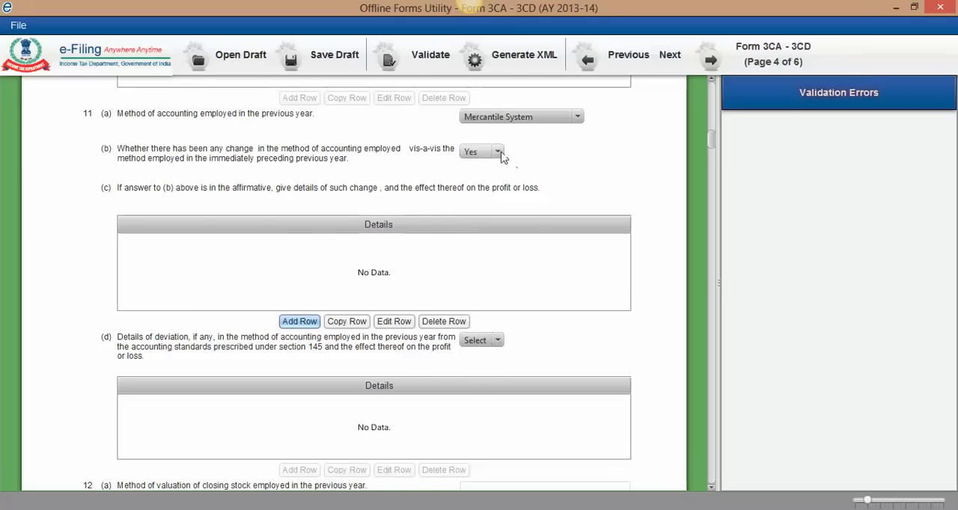
Step: Set the answer to question 11(b) on a change in accounting method back to No
scroll(509, 180, "up", 1)
left_click(481, 217)
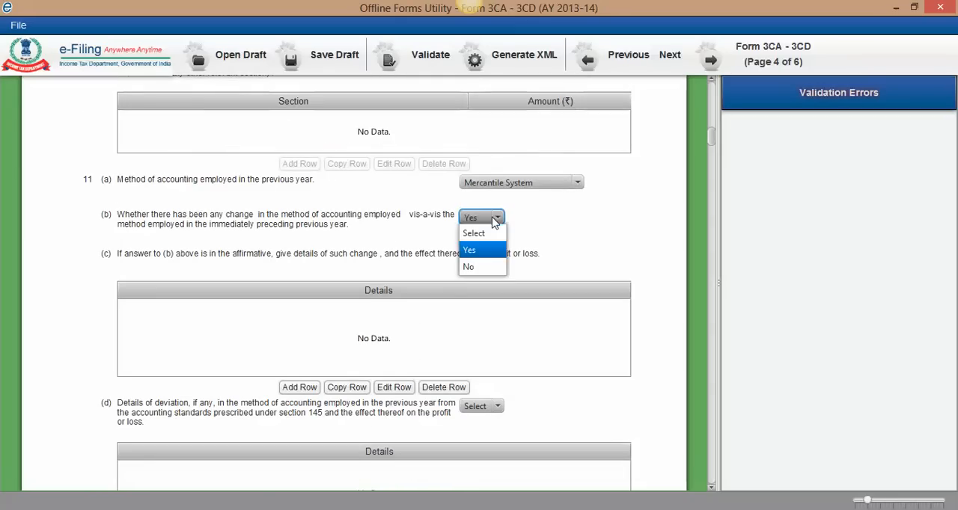
left_click(473, 272)
Step: Answer No to question 11(d) on deviation from the accounting standards prescribed under section 145
scroll(329, 344, "down", 1)
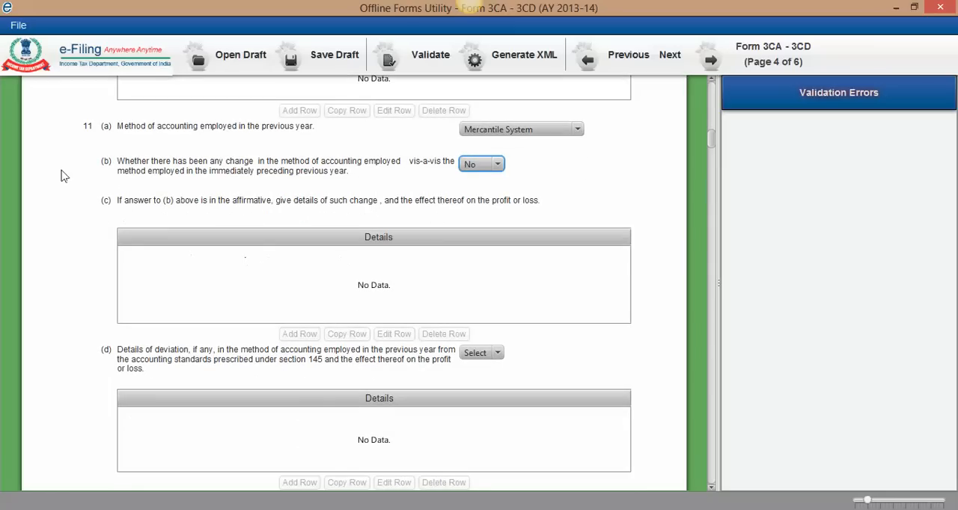
scroll(267, 255, "down", 1)
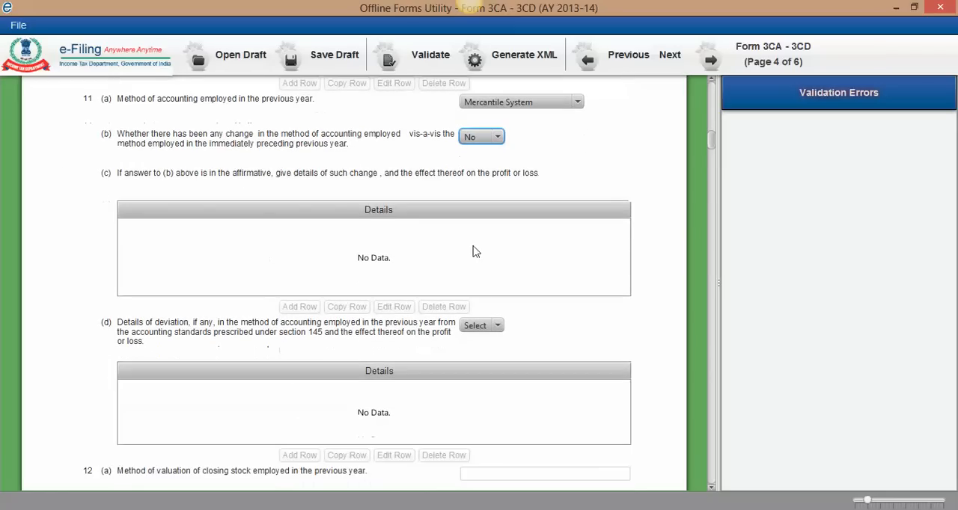
scroll(471, 250, "down", 1)
scroll(402, 238, "down", 1)
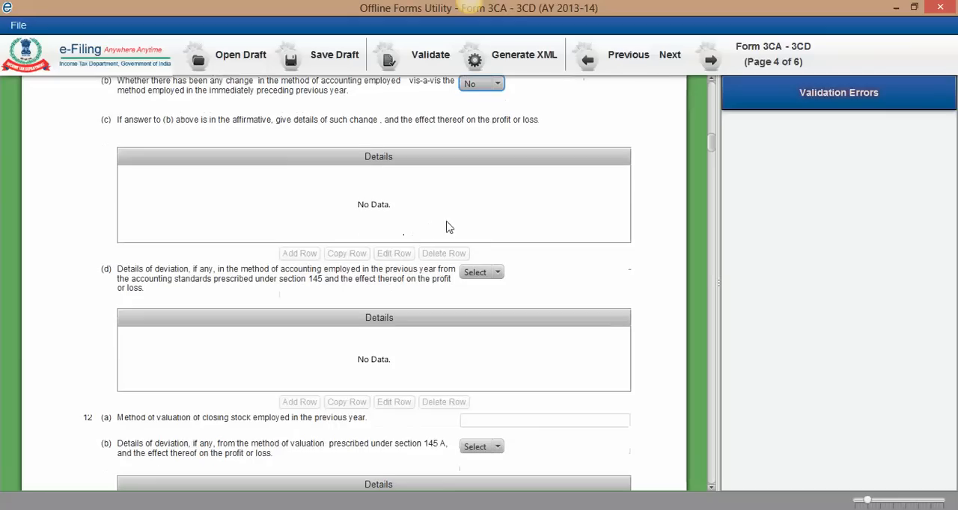
scroll(447, 227, "down", 1)
scroll(388, 237, "up", 1)
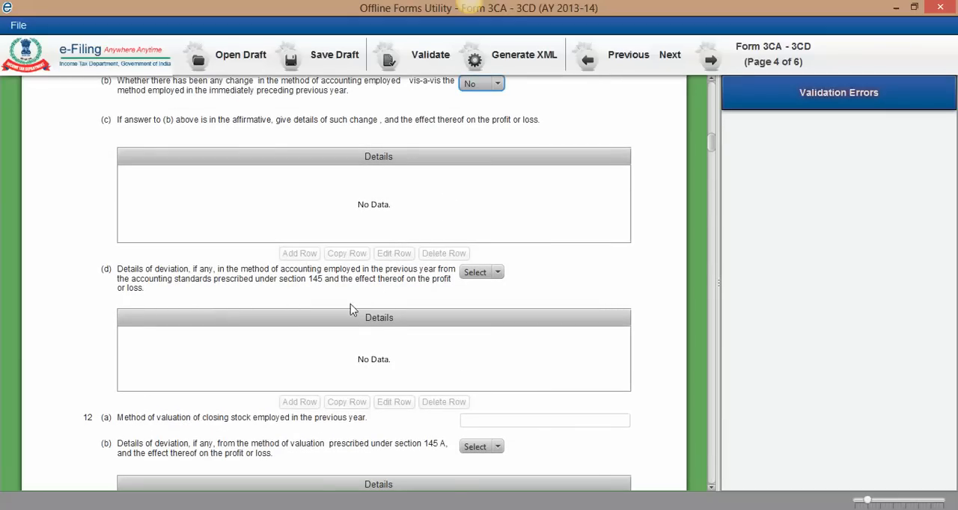
scroll(353, 309, "up", 1)
scroll(356, 309, "up", 2)
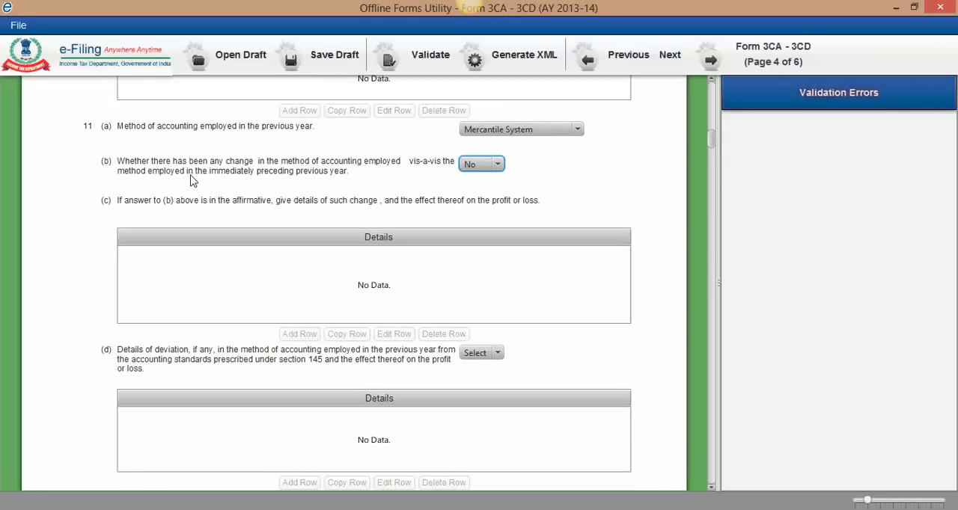
scroll(231, 296, "down", 2)
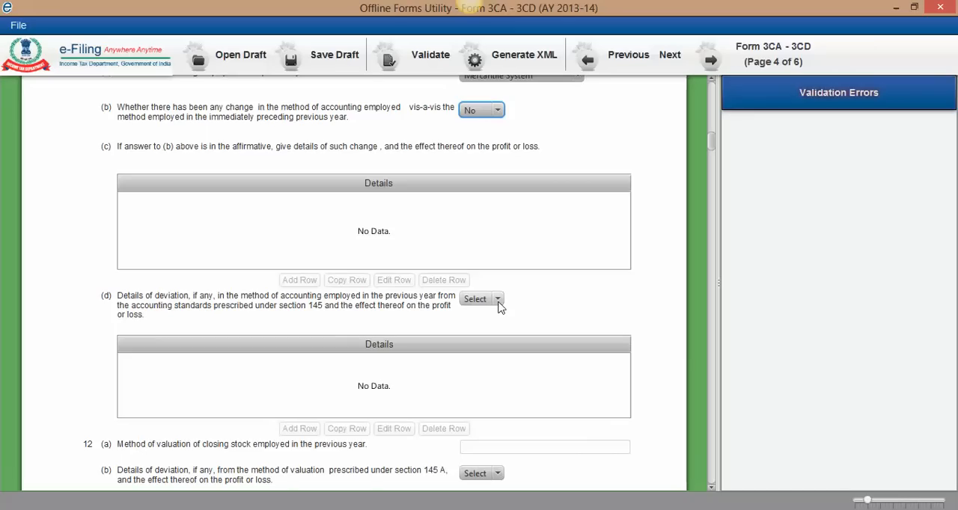
scroll(499, 299, "down", 2)
left_click(499, 226)
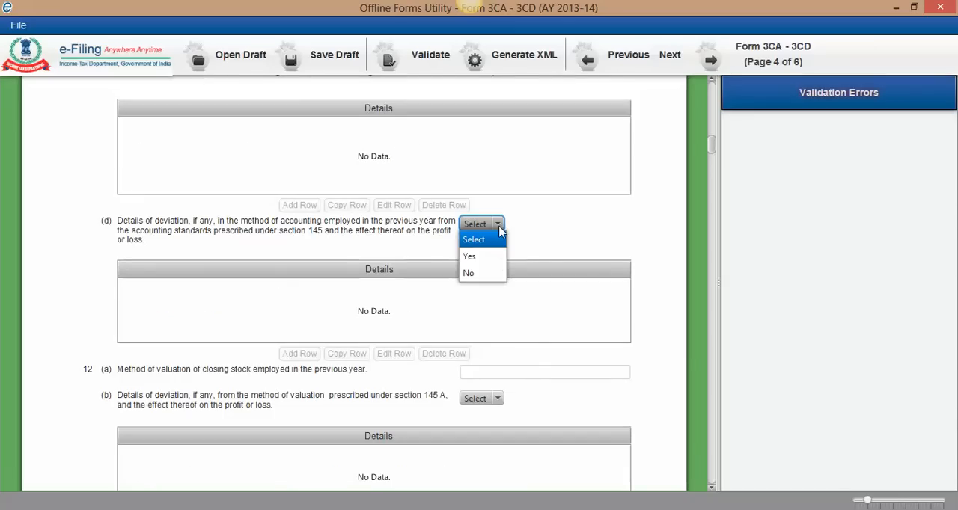
left_click(479, 275)
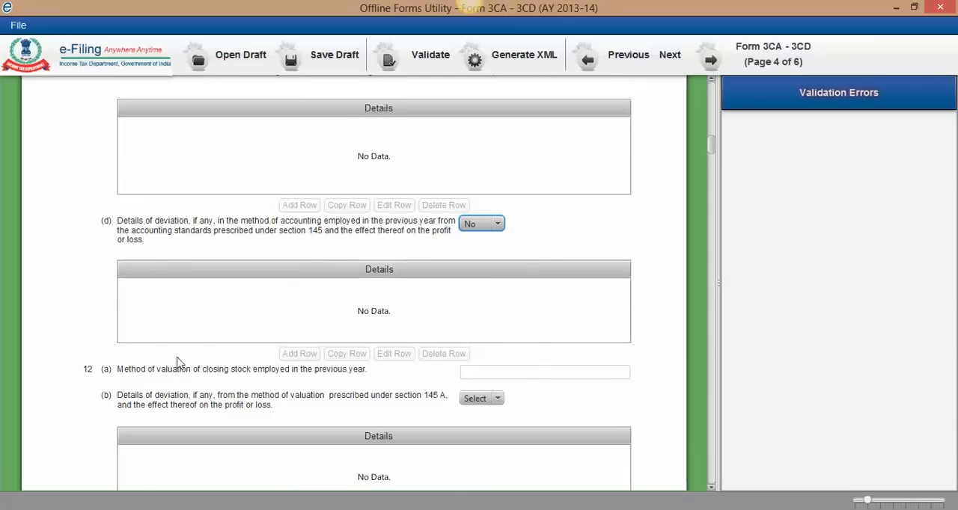
Step: Enter "Cost or Net Realisable value whichever is lower" as the closing stock valuation method under 12(a)
scroll(177, 364, "down", 1)
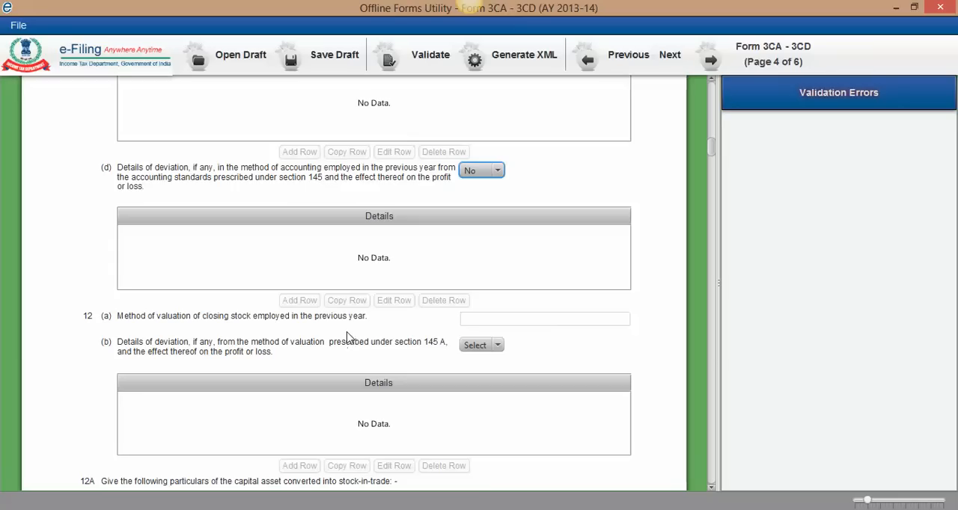
left_click(484, 321)
scroll(497, 324, "down", 2)
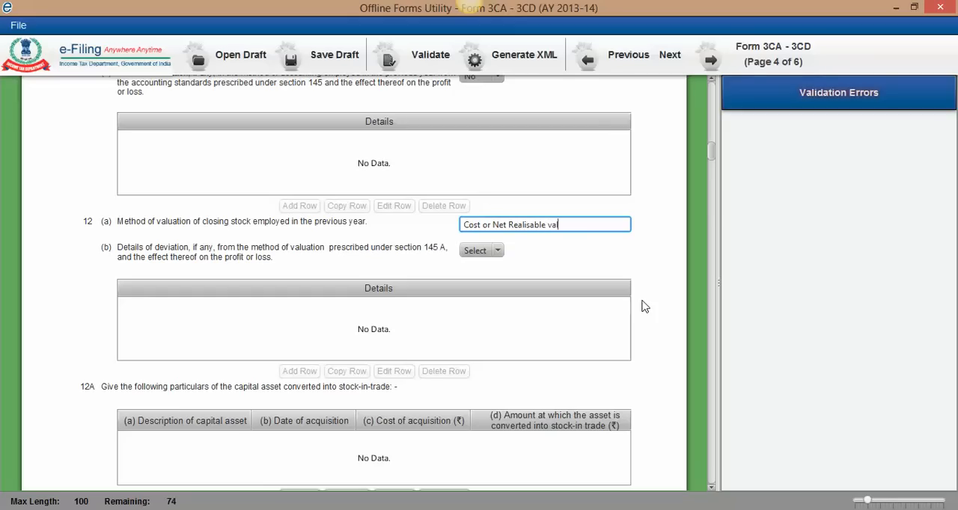
type("e wi")
type("chever is lower")
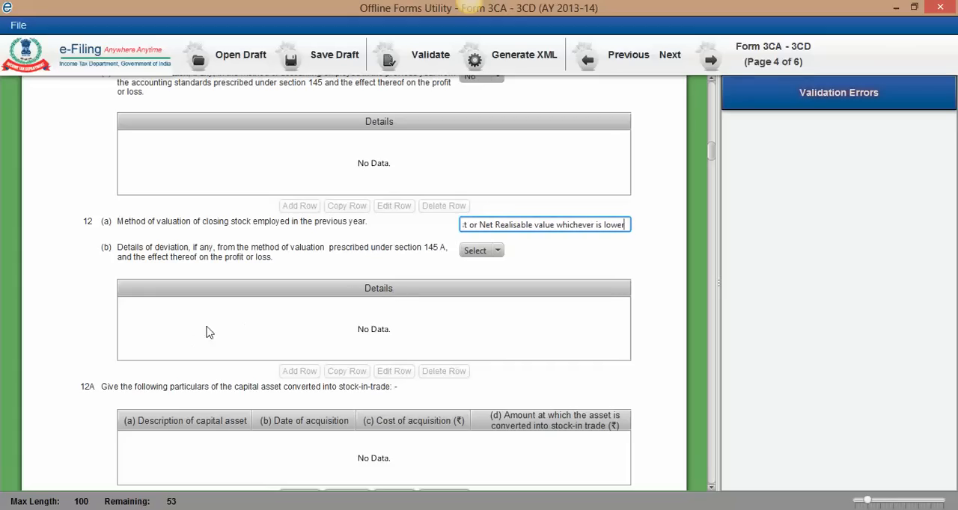
scroll(190, 323, "down", 1)
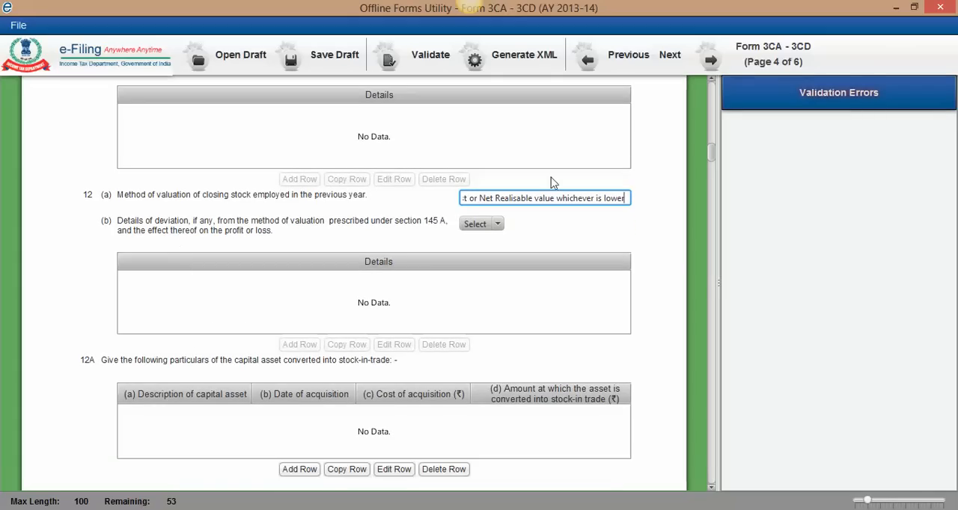
double_click(496, 198)
left_click(538, 225)
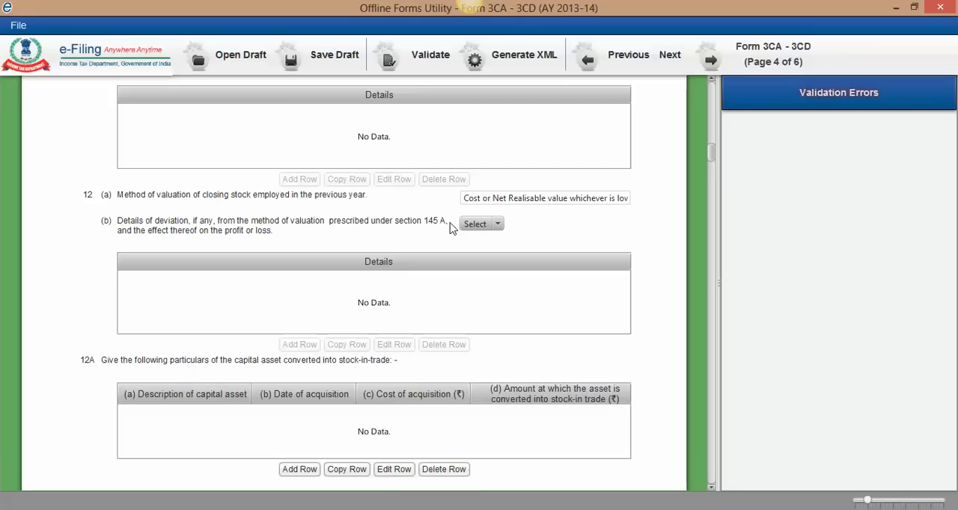
Step: Answer No to question 12(b) on deviation from the valuation method prescribed under section 145A
left_click(500, 224)
left_click(500, 222)
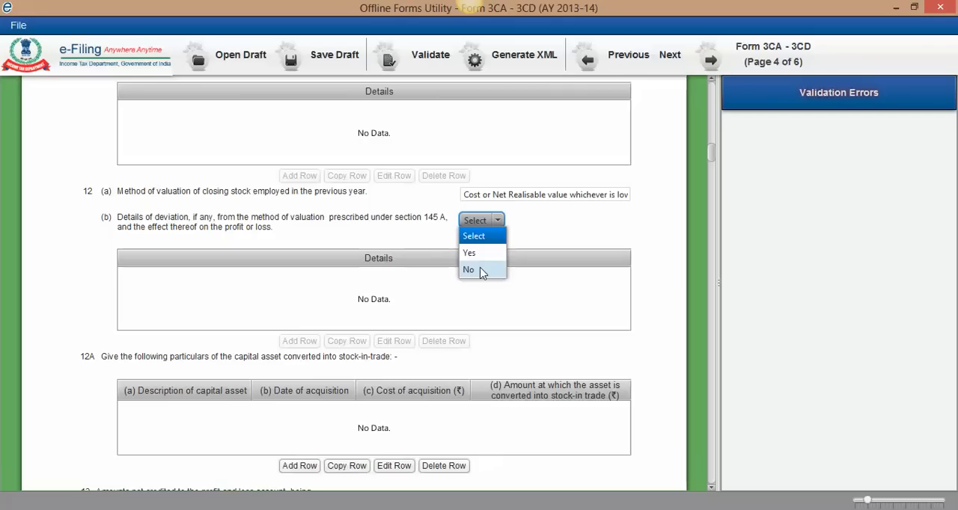
left_click(483, 272)
Step: Start a 12A entry for a converted capital asset described as Land, with acquisition date 14/02/2007
scroll(326, 277, "down", 2)
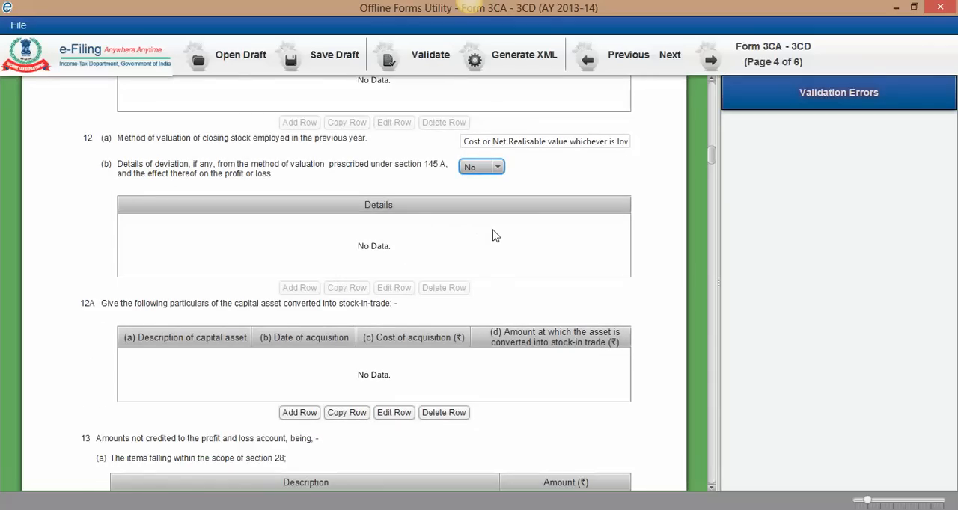
scroll(496, 235, "down", 1)
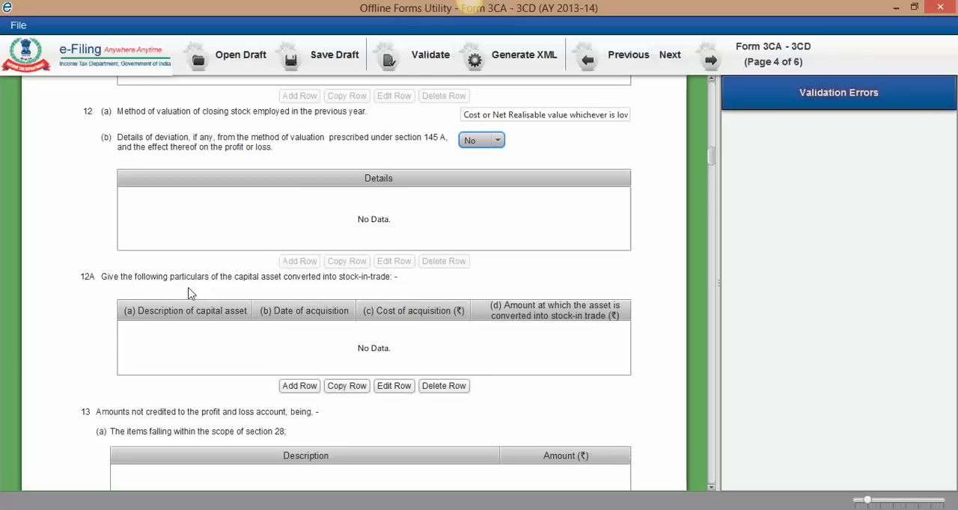
scroll(212, 291, "down", 2)
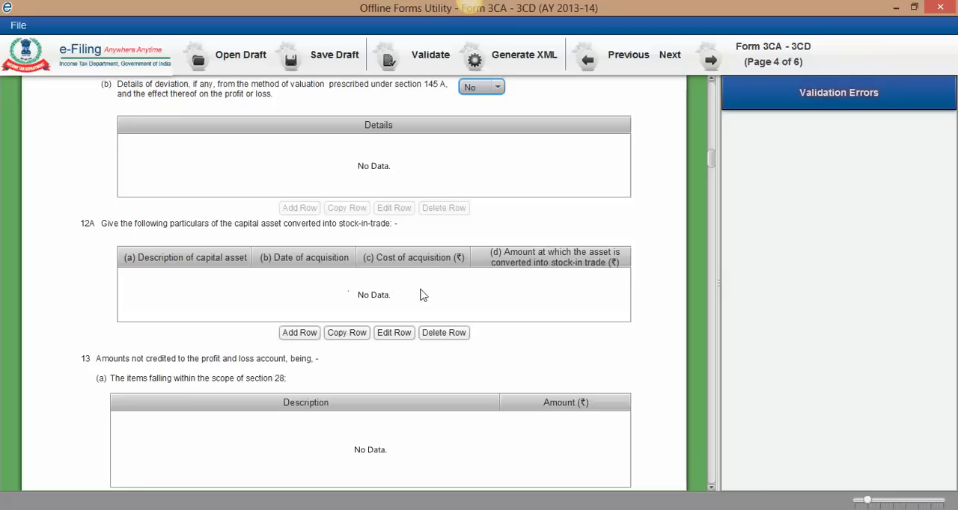
left_click(298, 333)
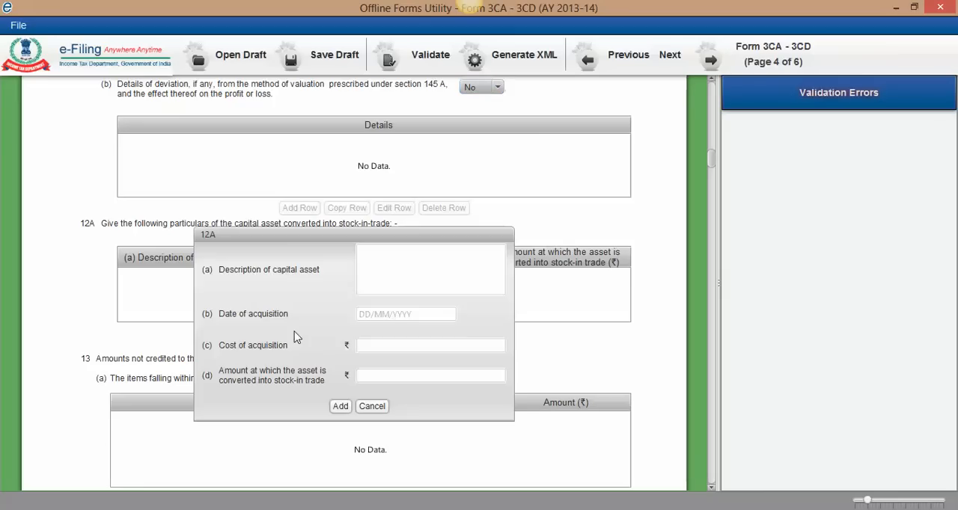
left_click(383, 267)
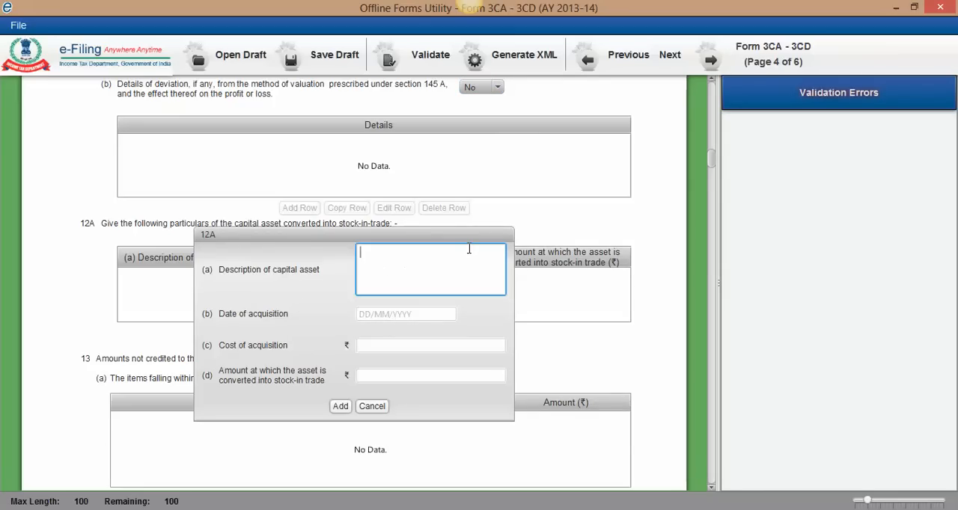
type("Land")
left_click(401, 314)
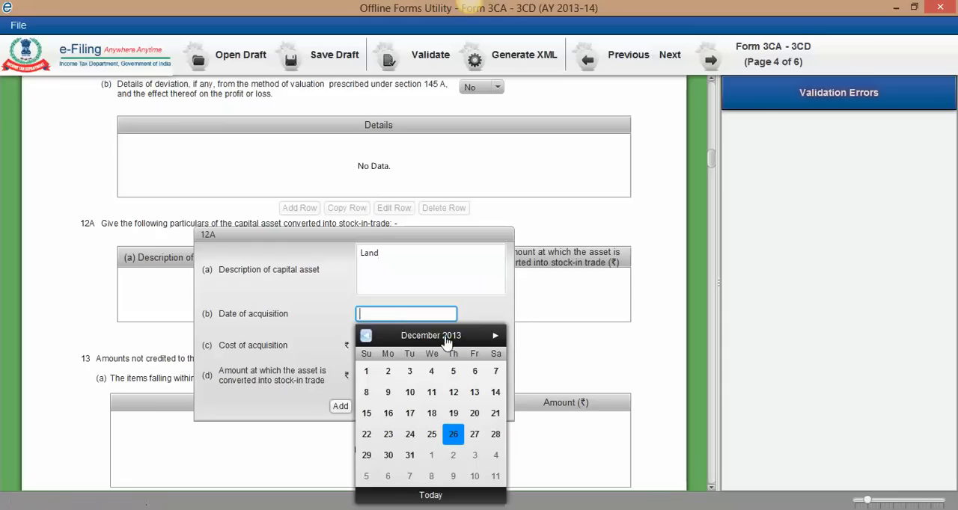
left_click(367, 336)
left_click(366, 335)
left_click(366, 335)
left_click(366, 336)
left_click(430, 336)
left_click(430, 335)
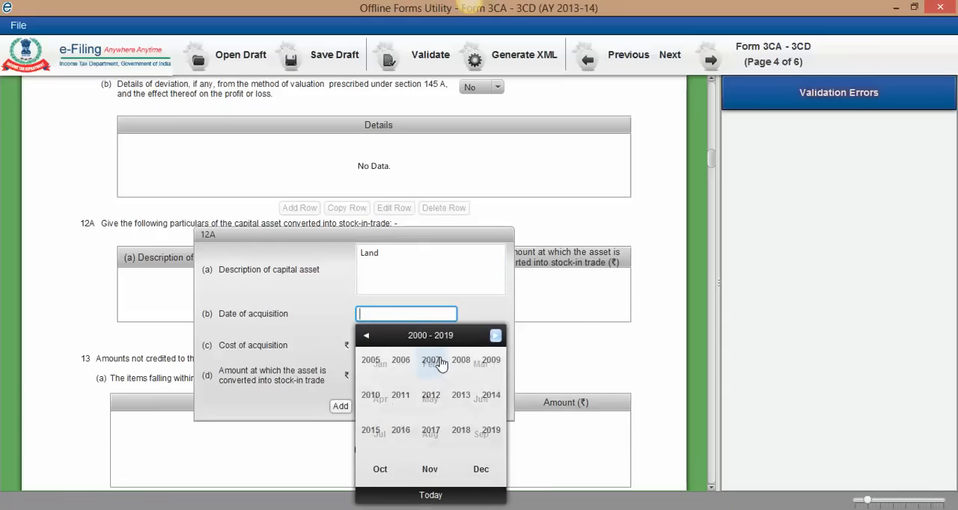
left_click(441, 402)
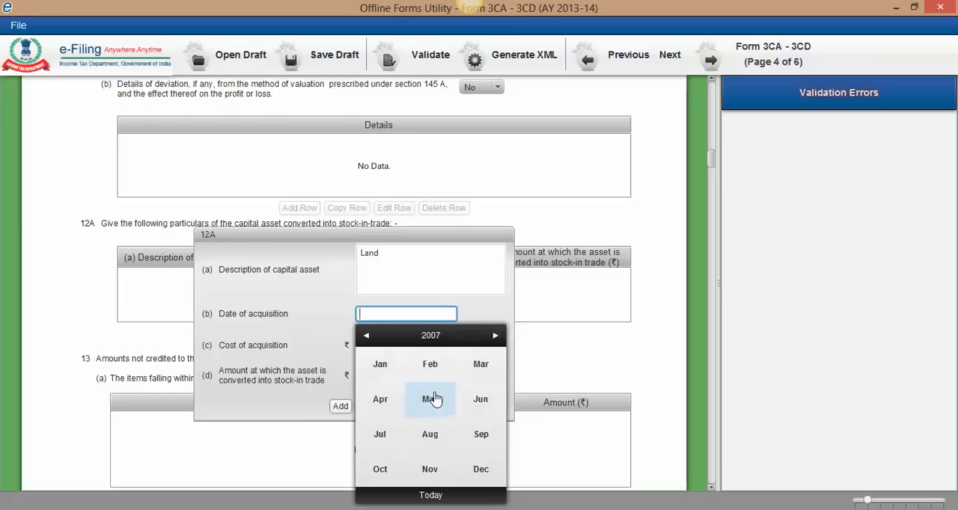
left_click(429, 366)
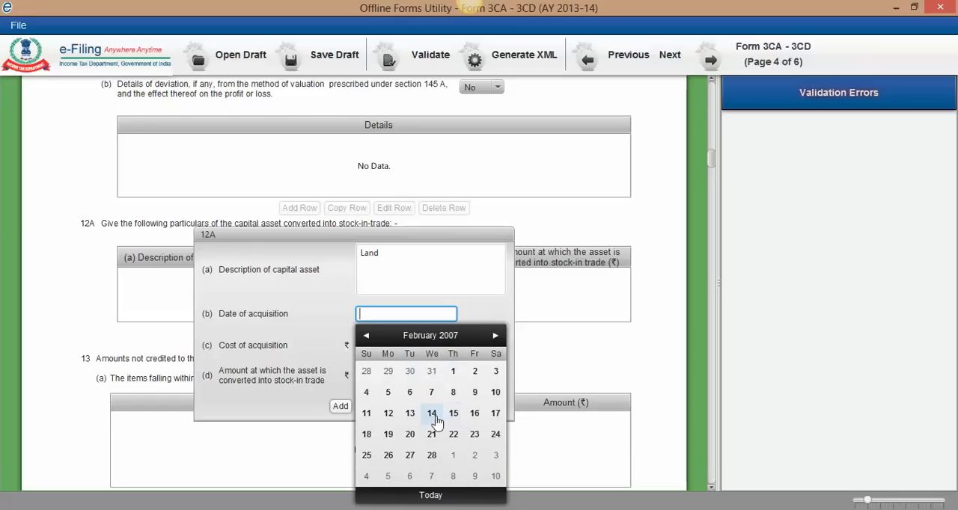
left_click(431, 414)
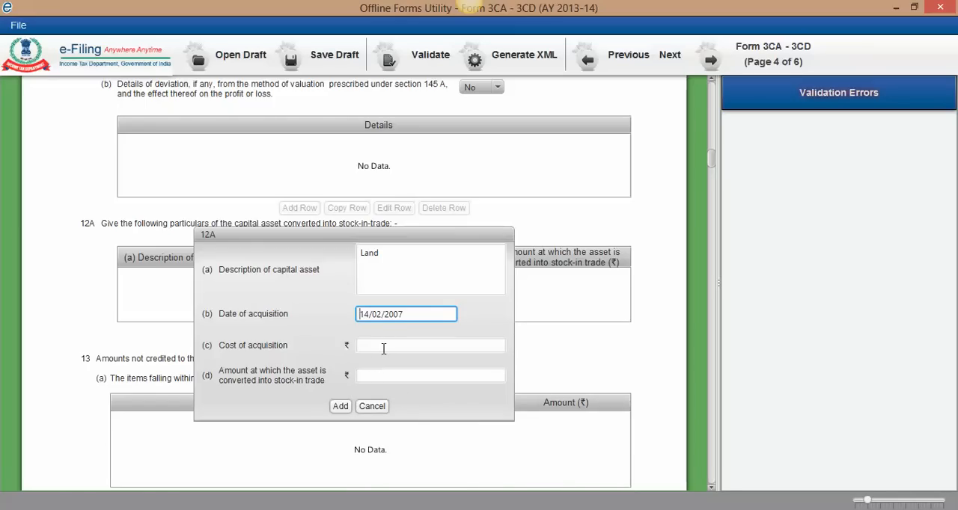
Step: Enter 1000000 as the cost of acquisition and 1500000 as the stock-in-trade conversion amount, and add the entry to 12A
left_click(412, 345)
type("1000000")
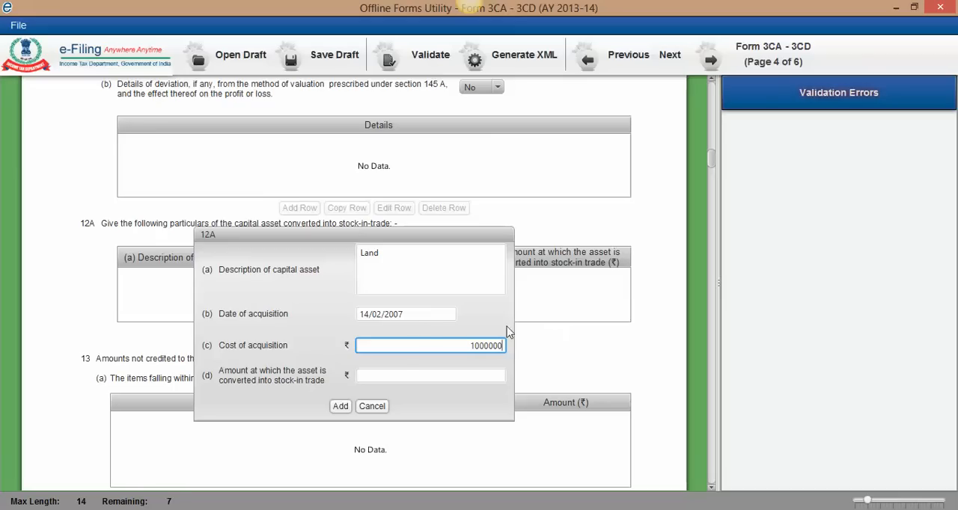
left_click(403, 376)
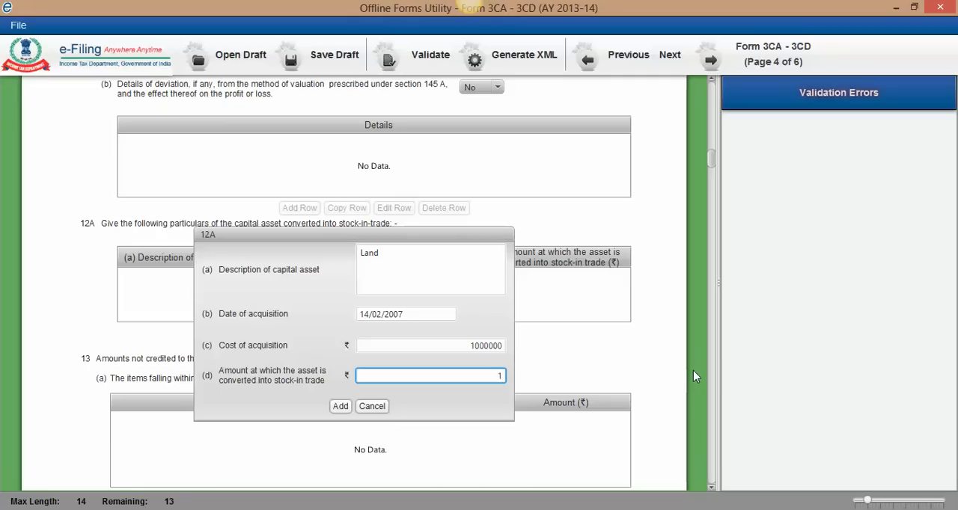
type("1500000")
left_click(340, 406)
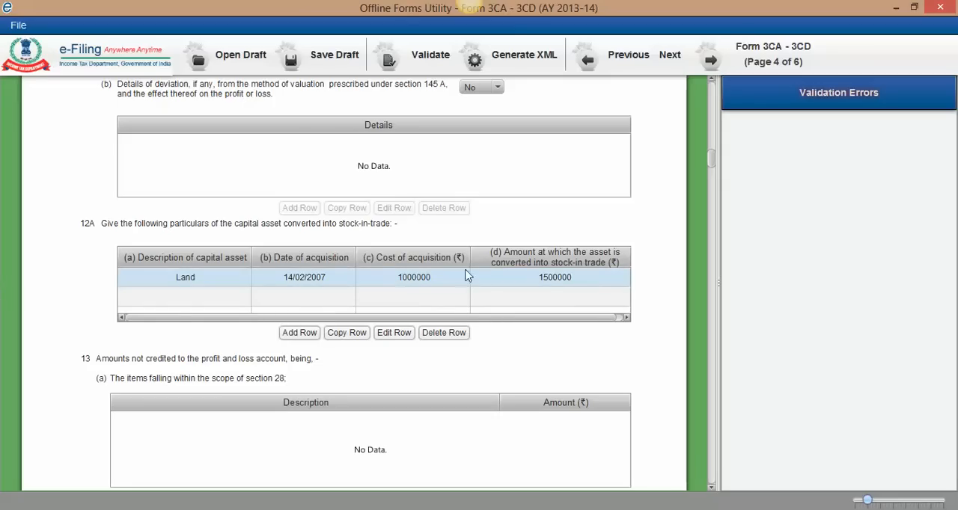
Step: Delete the Land row from the 12A table of capital assets converted into stock-in-trade
left_click(181, 278)
scroll(179, 282, "down", 1)
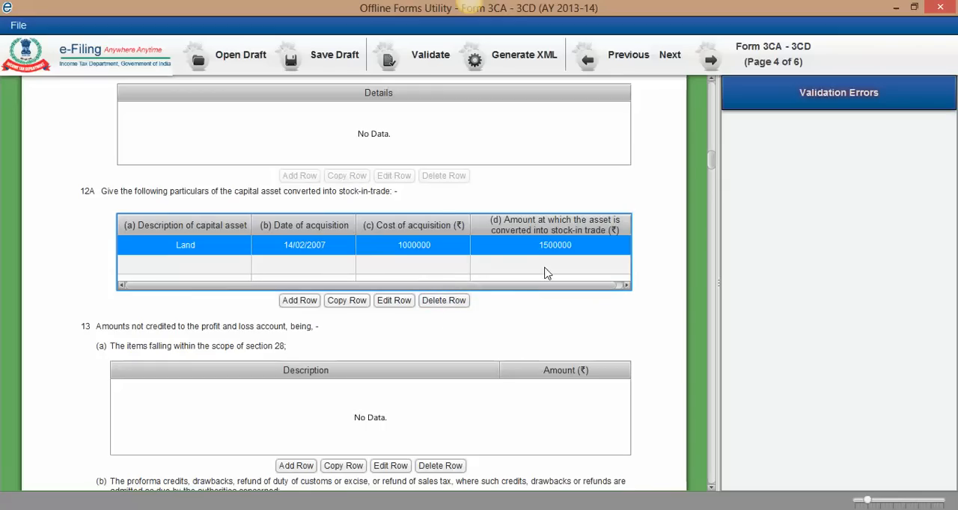
left_click(461, 302)
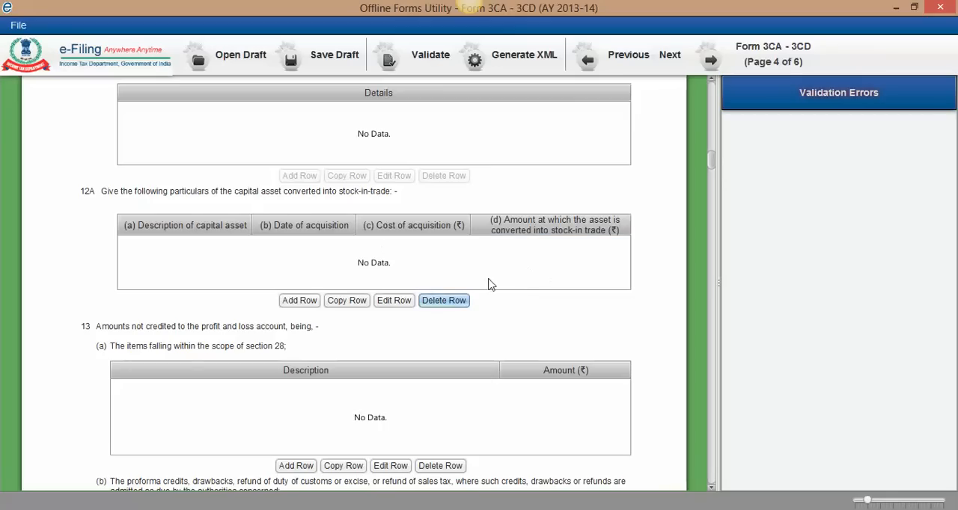
Step: Review the entries on the Form 3CA and 3CD Part A (1-6) pages and return to the start of 3CD Part B (7-32)
scroll(405, 278, "down", 1)
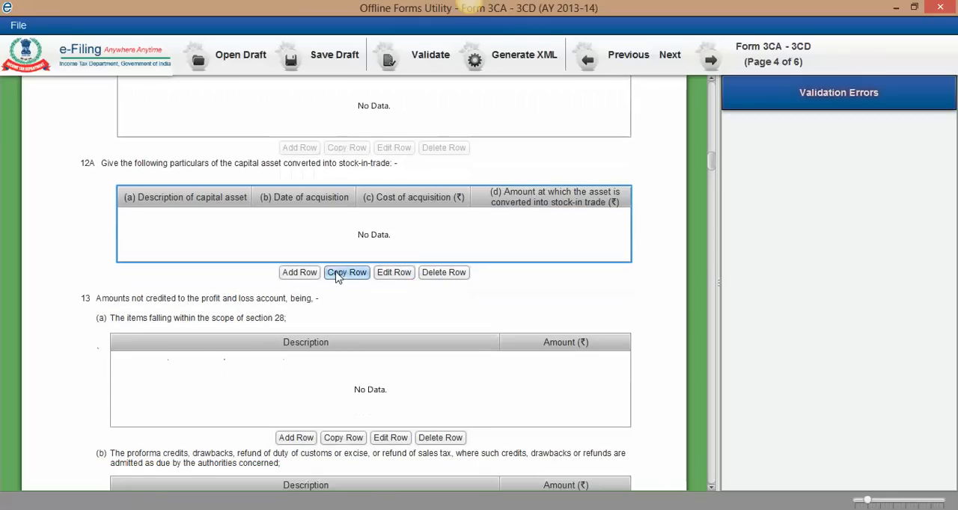
scroll(566, 325, "up", 6)
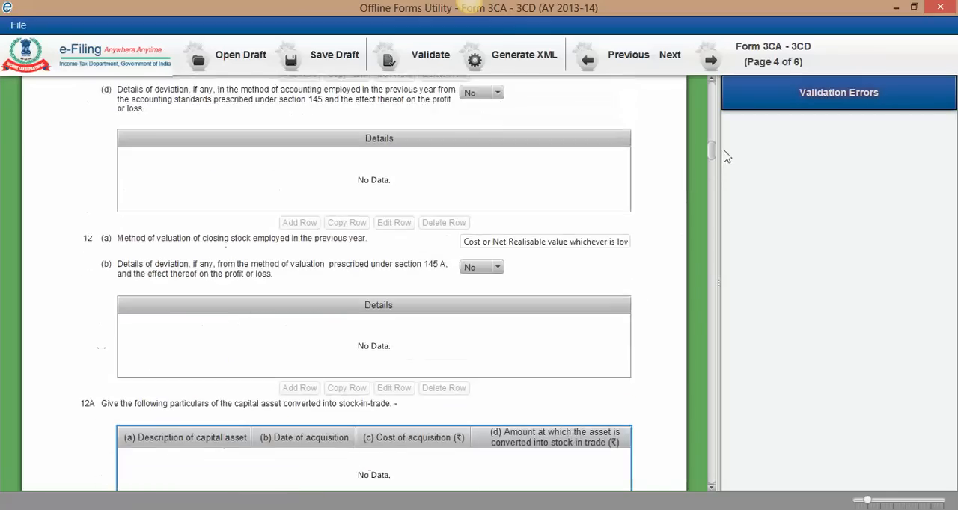
left_click_drag(712, 128, 706, 86)
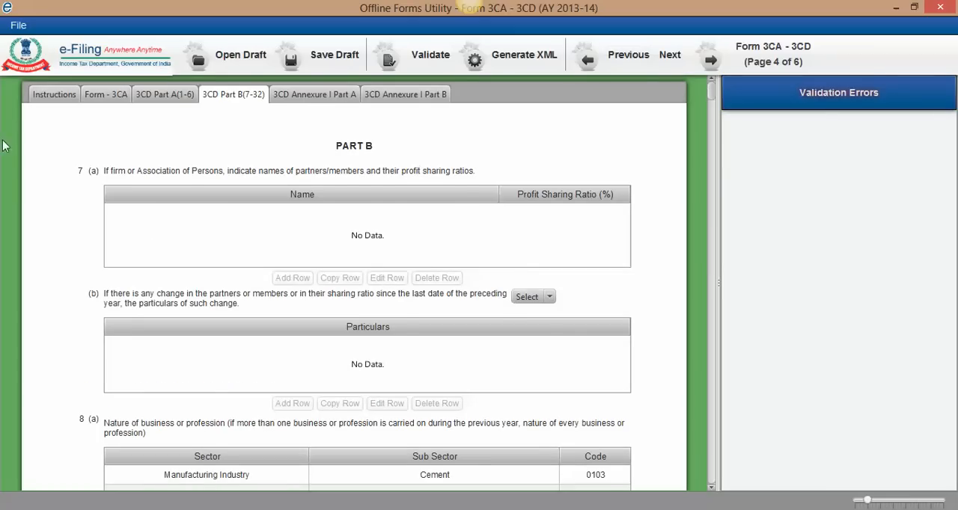
left_click(113, 95)
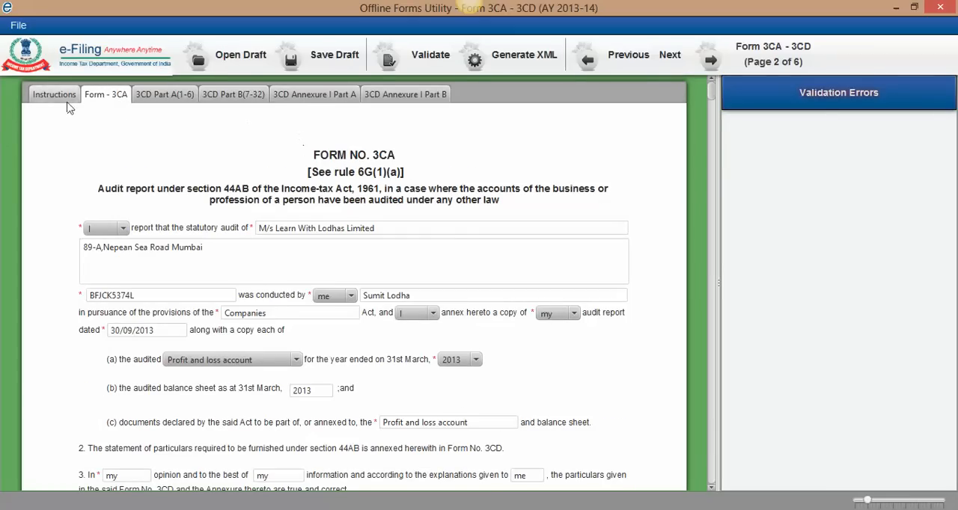
left_click(169, 106)
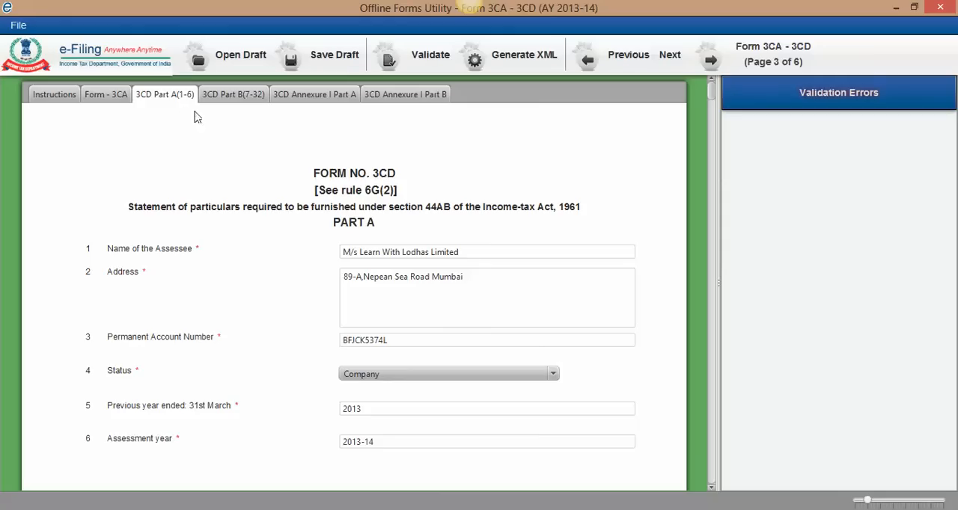
left_click(231, 98)
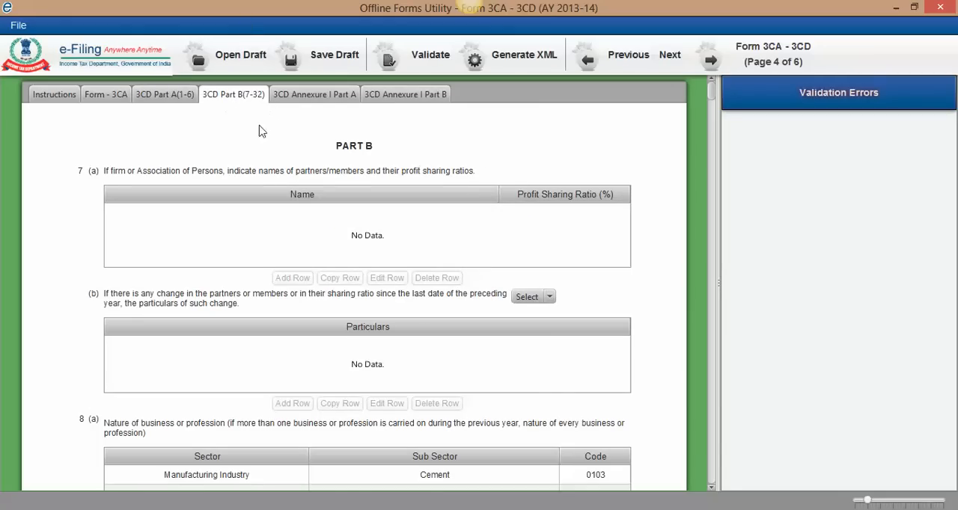